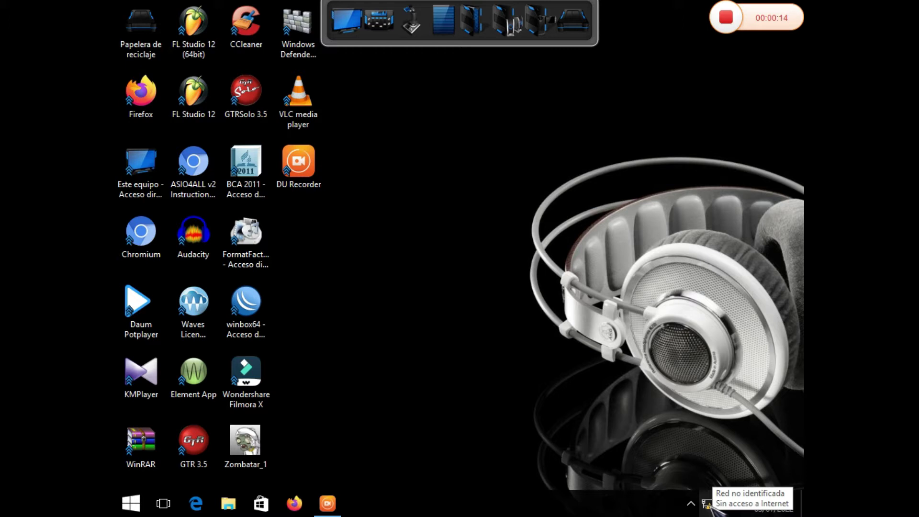
Open the Ethernet adapter's TCP/IPv4 properties from the Network and Sharing Center.
right_click(707, 505)
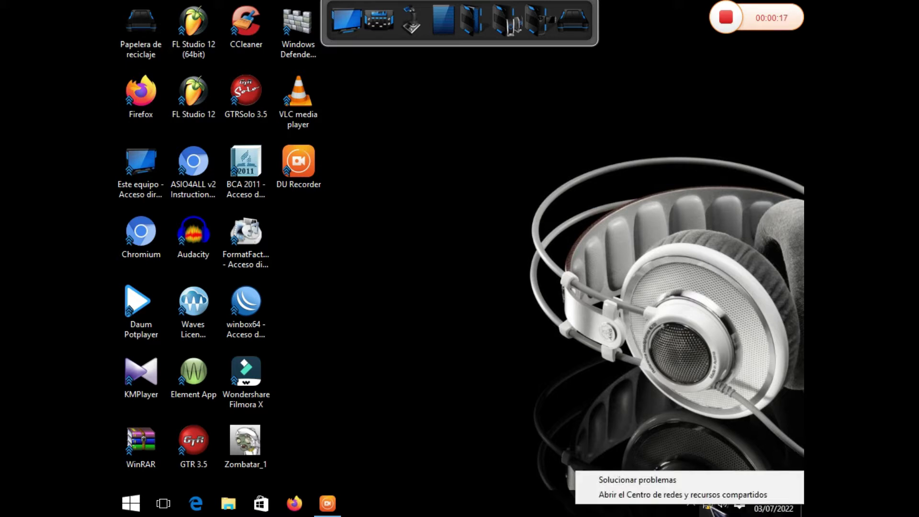
left_click(663, 495)
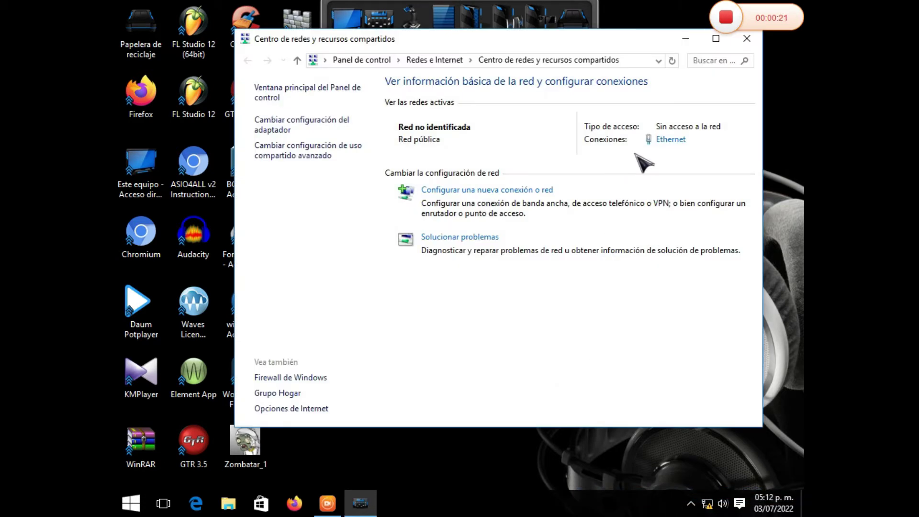
left_click(670, 140)
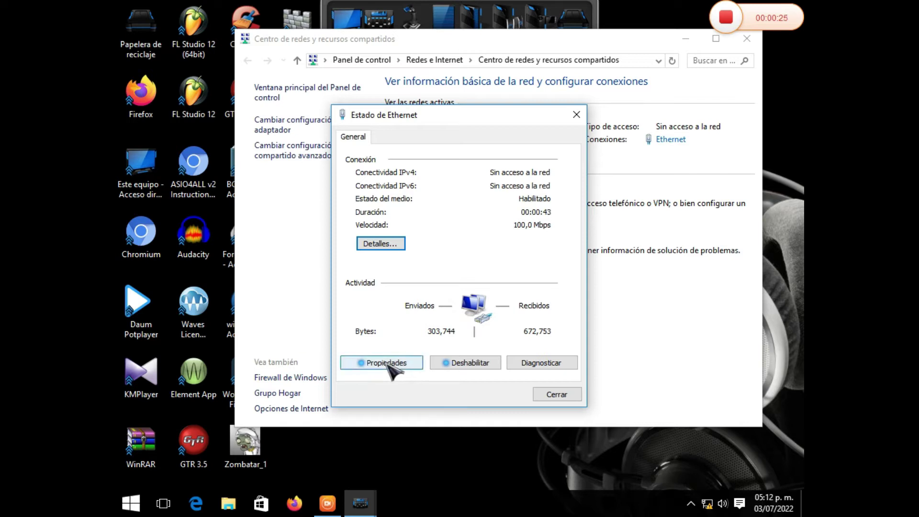
left_click(387, 363)
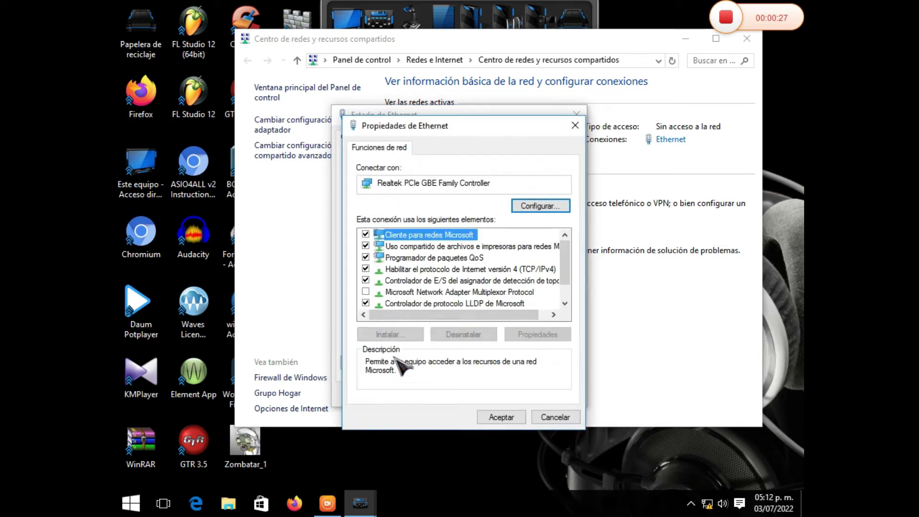
double_click(467, 269)
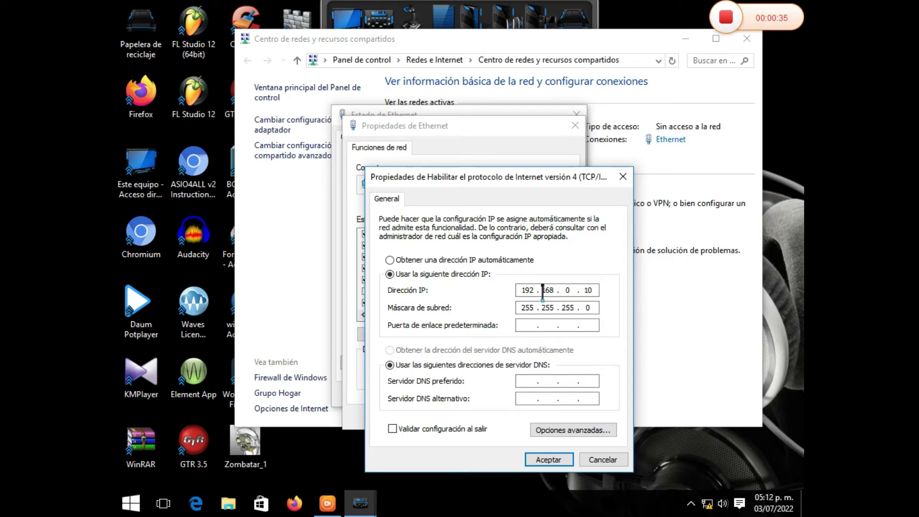
Set static IP 192.168.0.10 with mask 255.255.255.0 and enable settings validation.
left_click(472, 260)
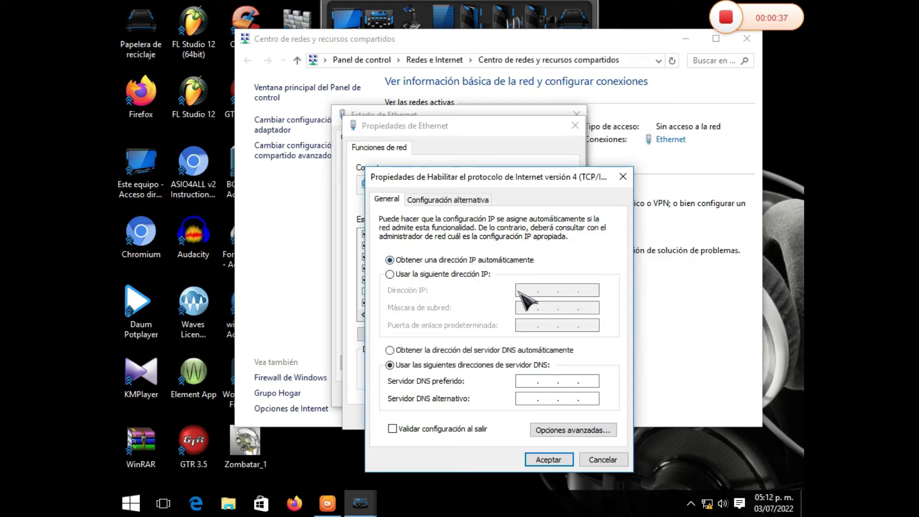
left_click(408, 275)
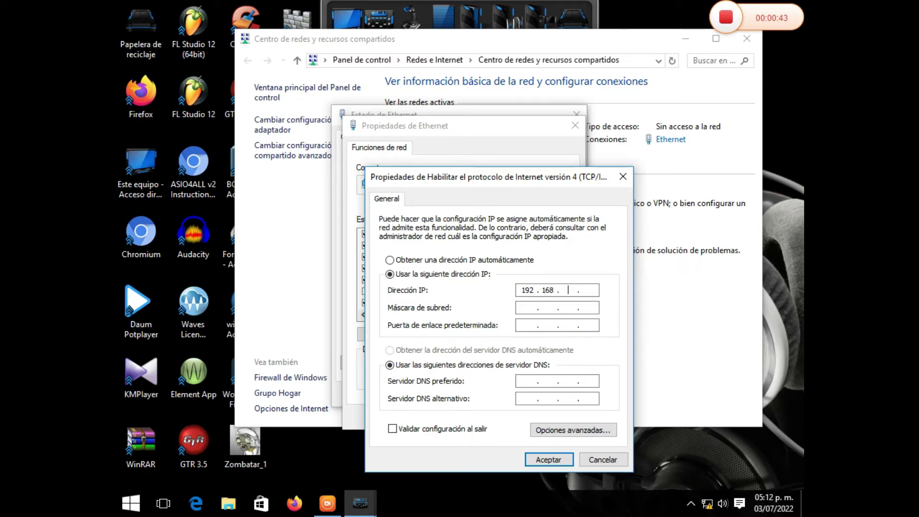
type("192 . 168 . 0 . 10")
left_click(525, 308)
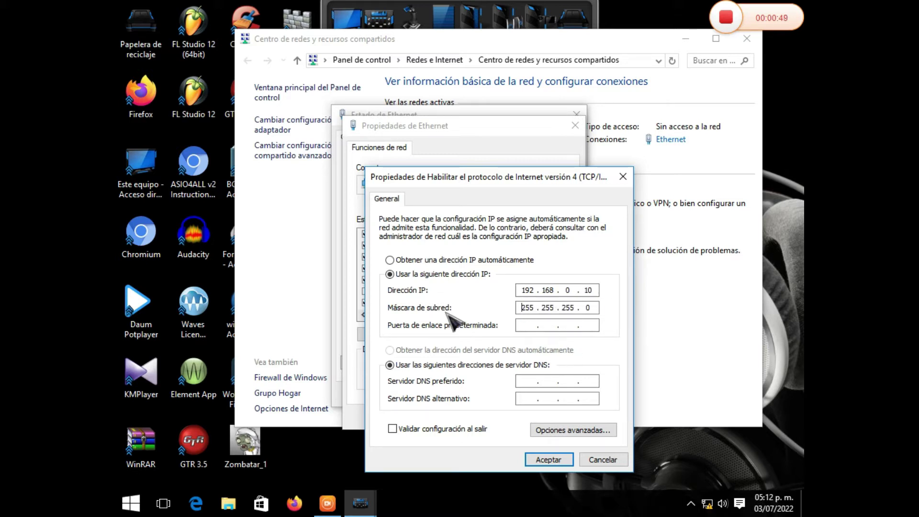
left_click(408, 429)
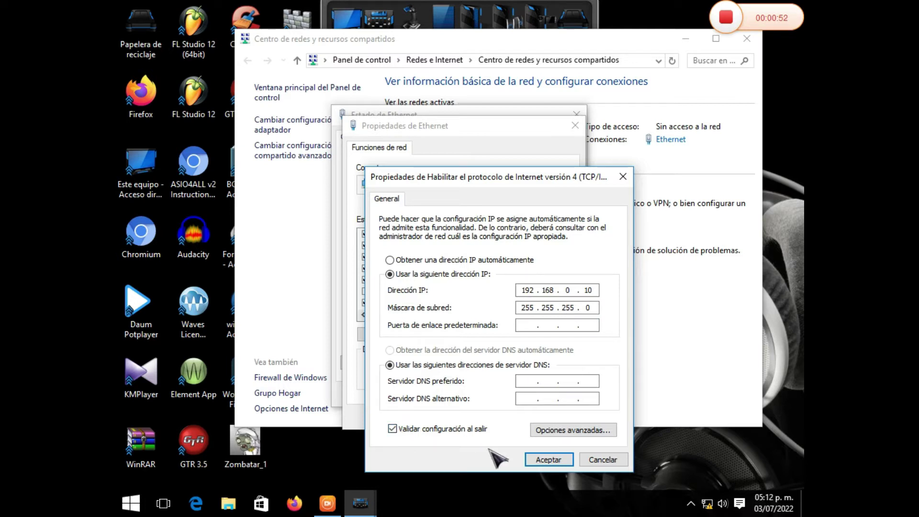
Confirm the IPv4 and Ethernet properties, then close the diagnostics and status windows.
left_click(547, 460)
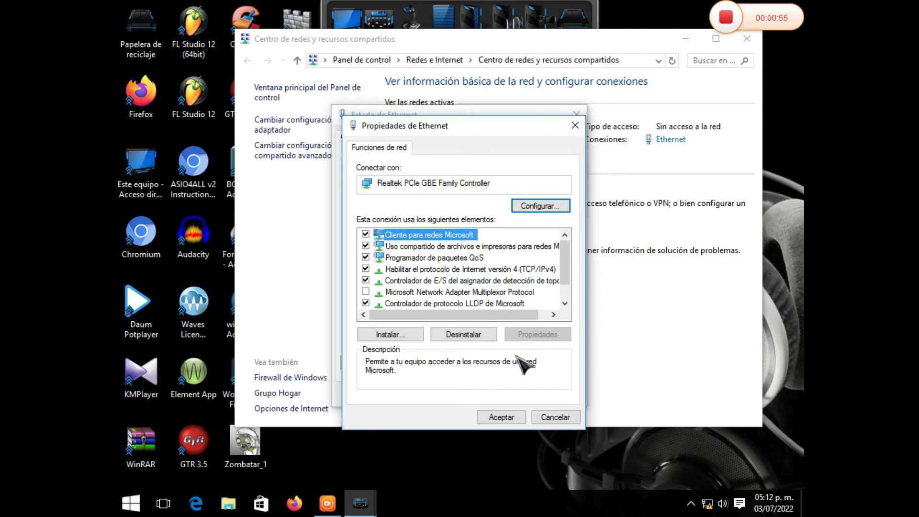
left_click(503, 418)
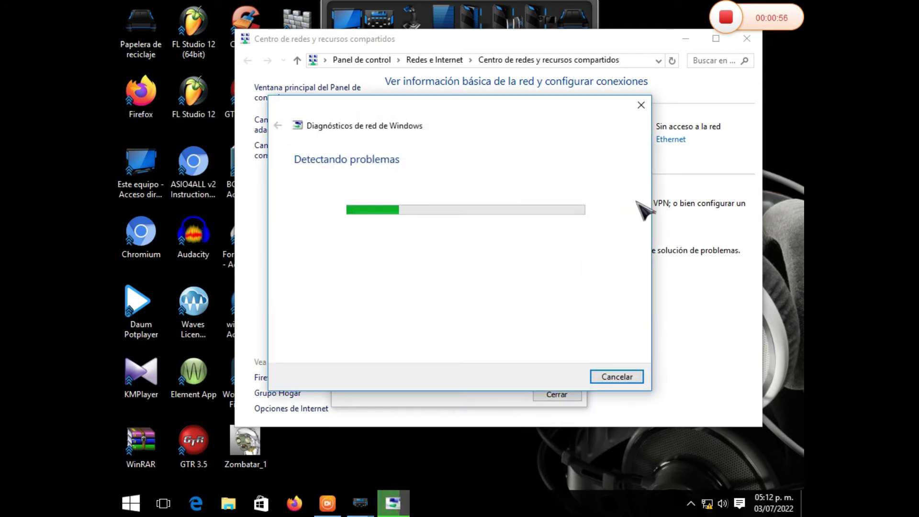
left_click(641, 105)
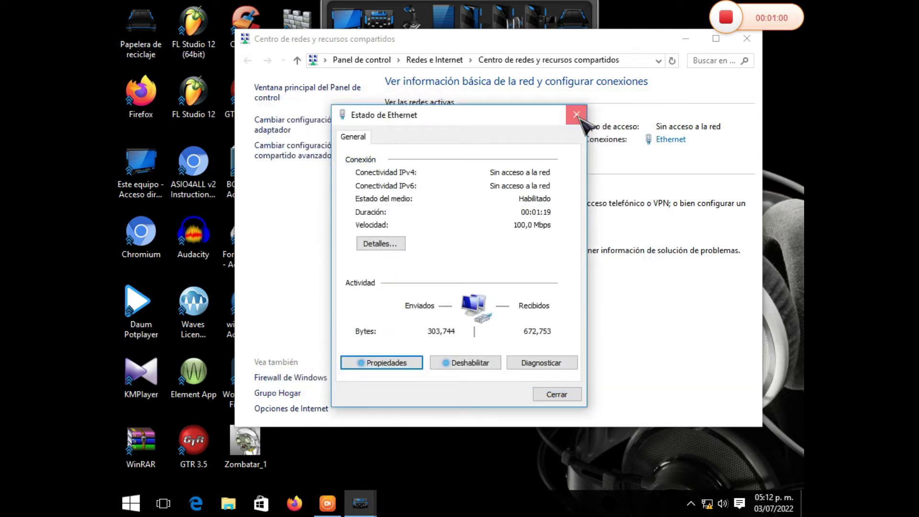
left_click(571, 99)
Reload 192.168.0.254 in Firefox and accept the self-signed certificate risk.
left_click(747, 39)
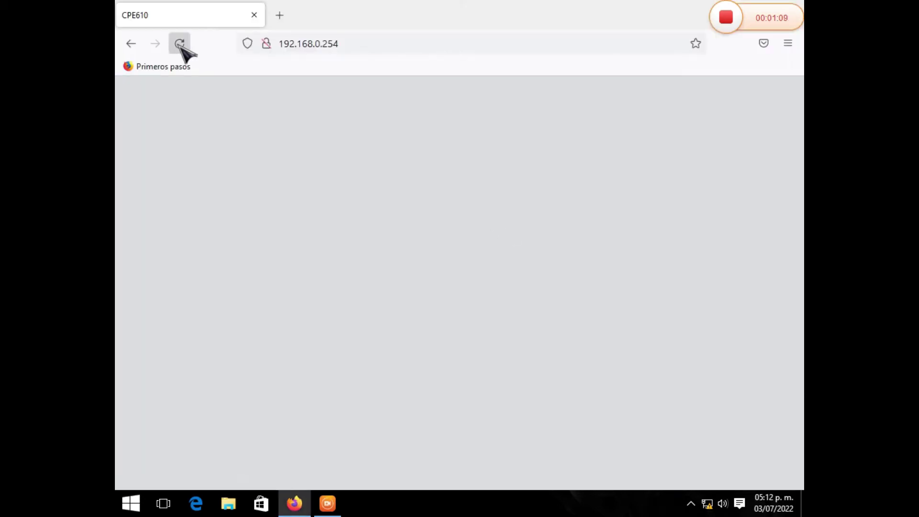
left_click(180, 43)
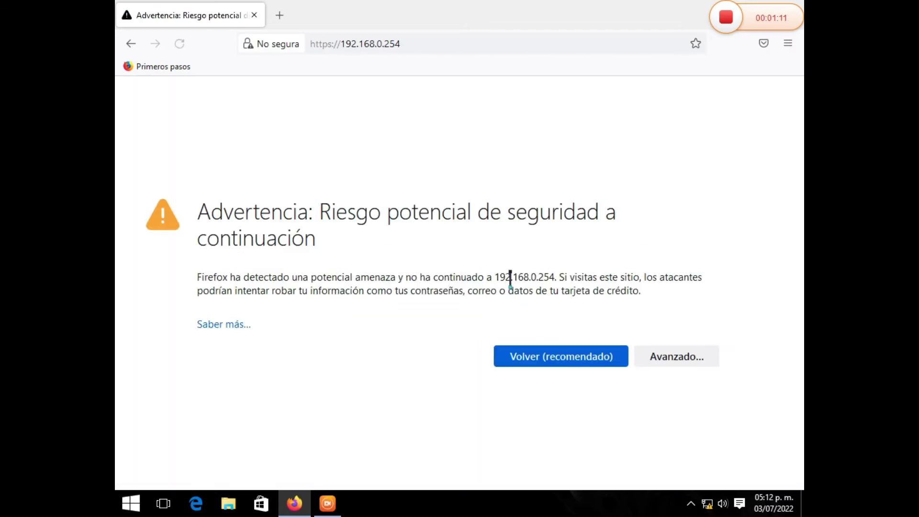
left_click(675, 360)
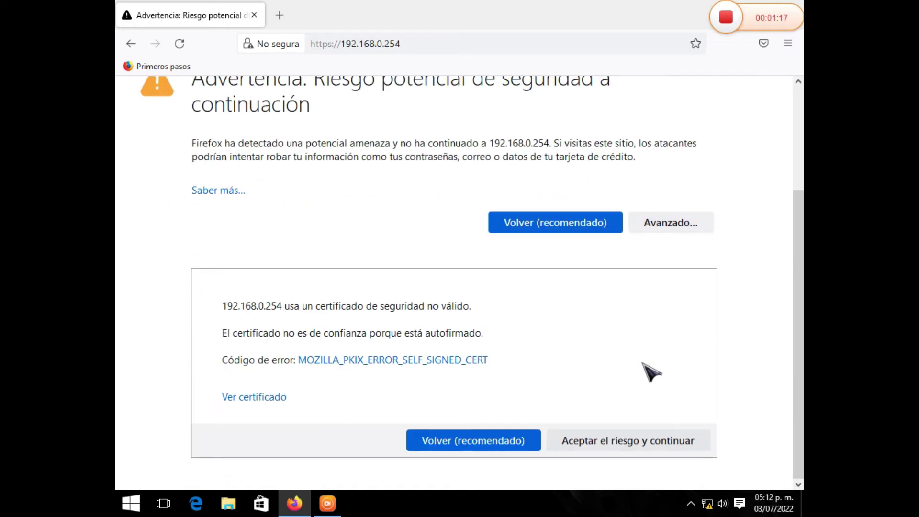
left_click(613, 441)
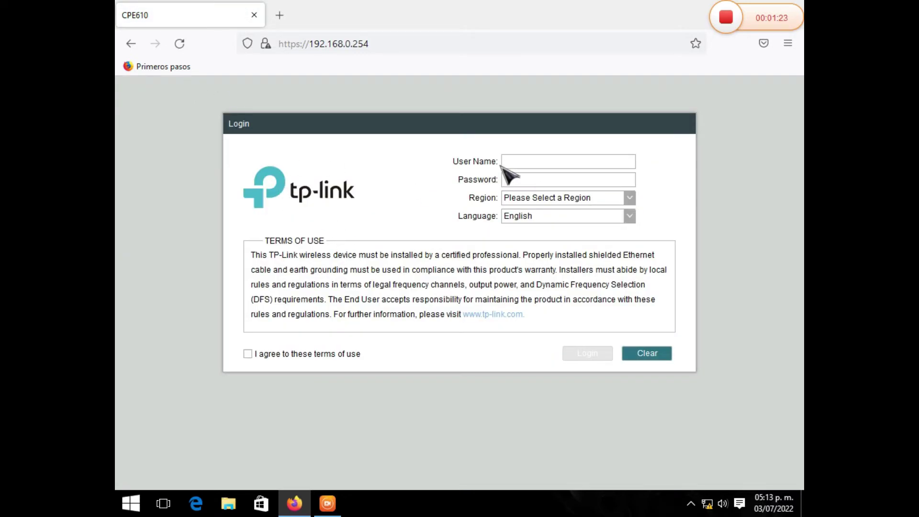
Enter user name admin and the default password on the login page.
left_click(522, 162)
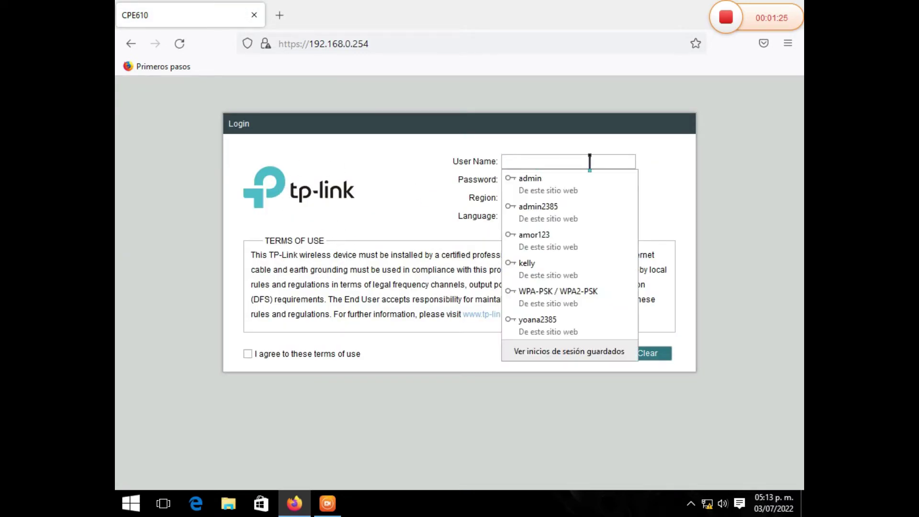
type("admi")
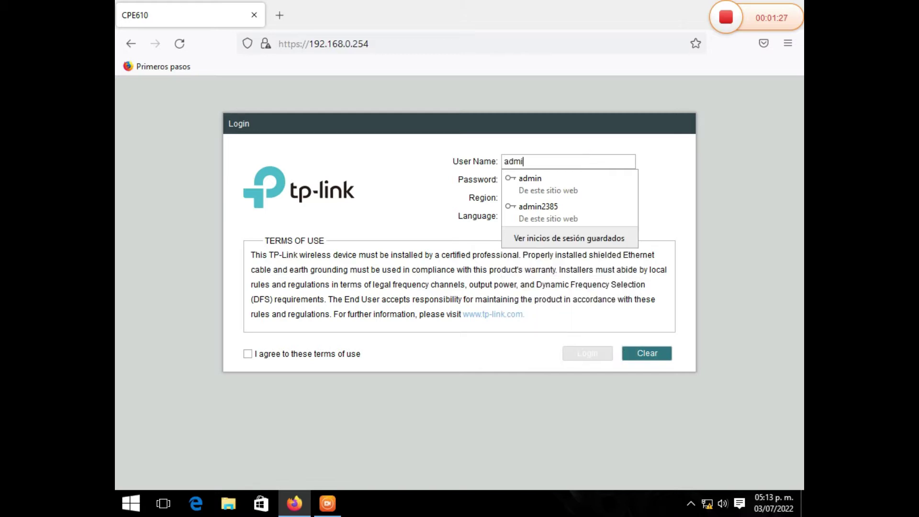
type("n")
left_click(558, 158)
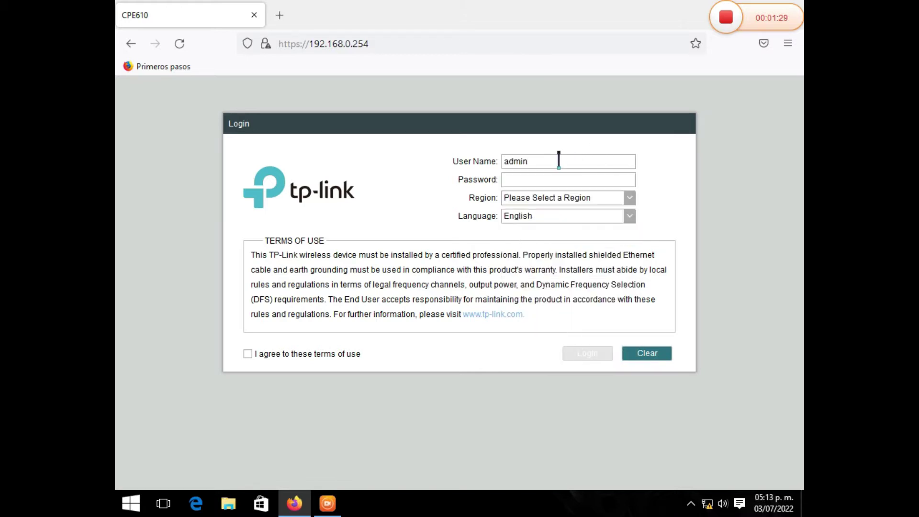
left_click(519, 178)
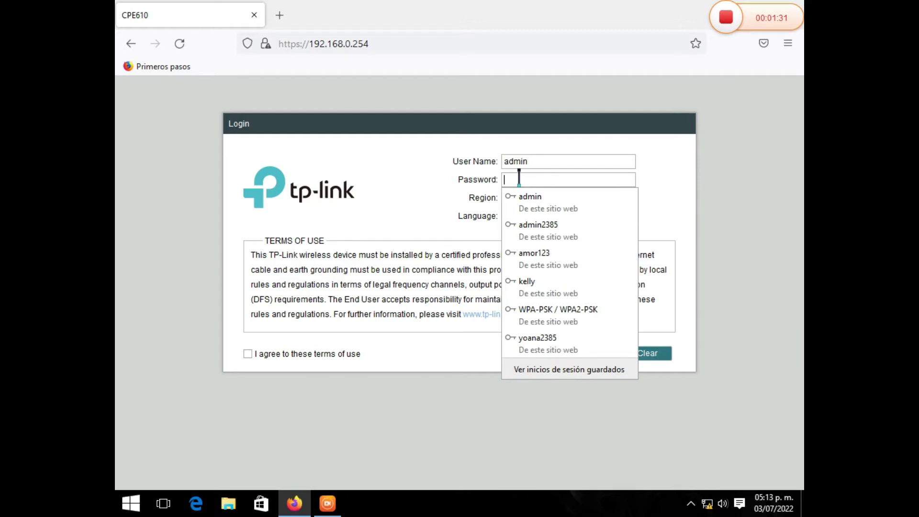
type("ad")
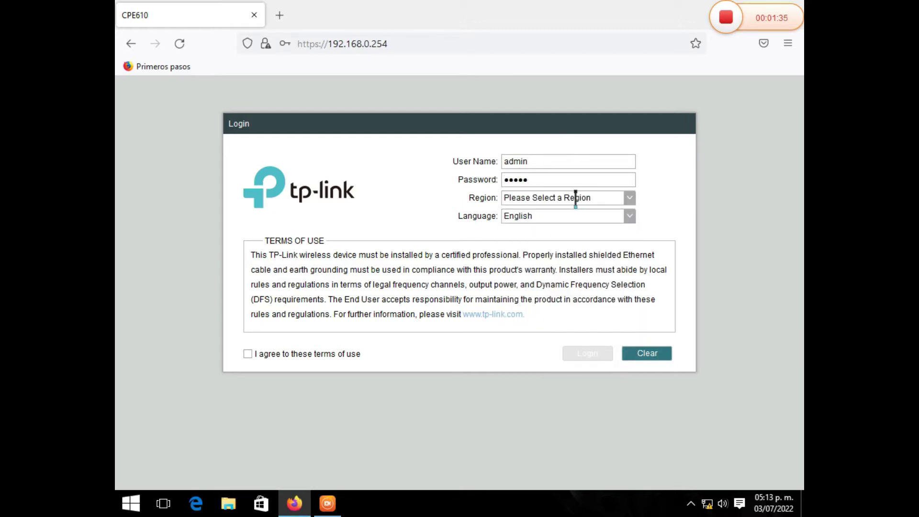
Set the region to Test_Mode.
left_click(630, 198)
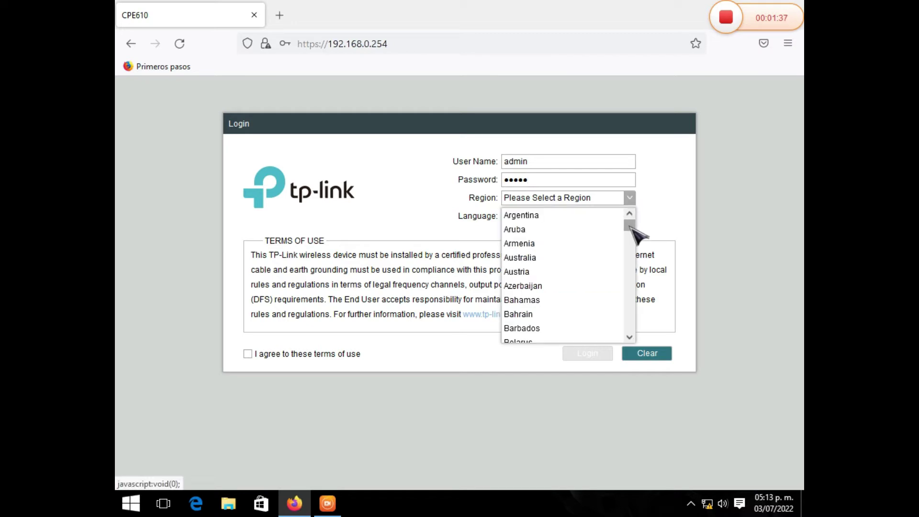
scroll(630, 225, "down", 20)
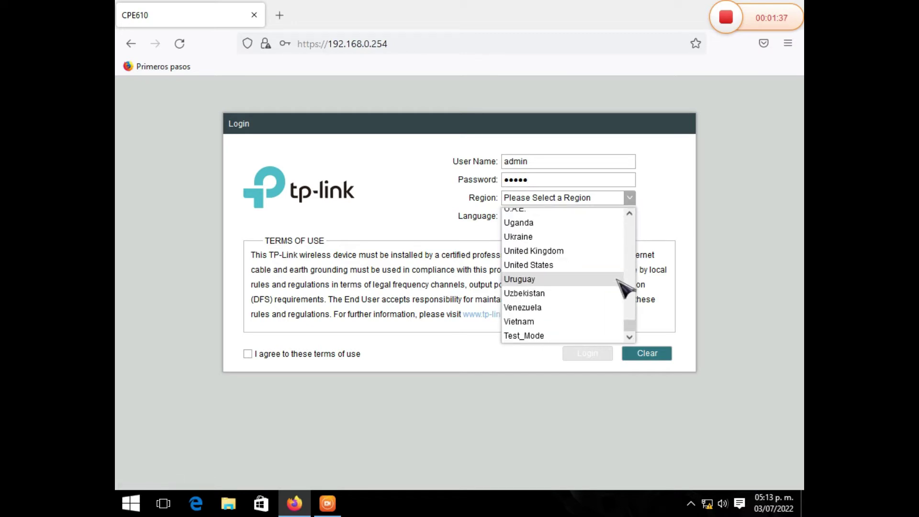
left_click(526, 336)
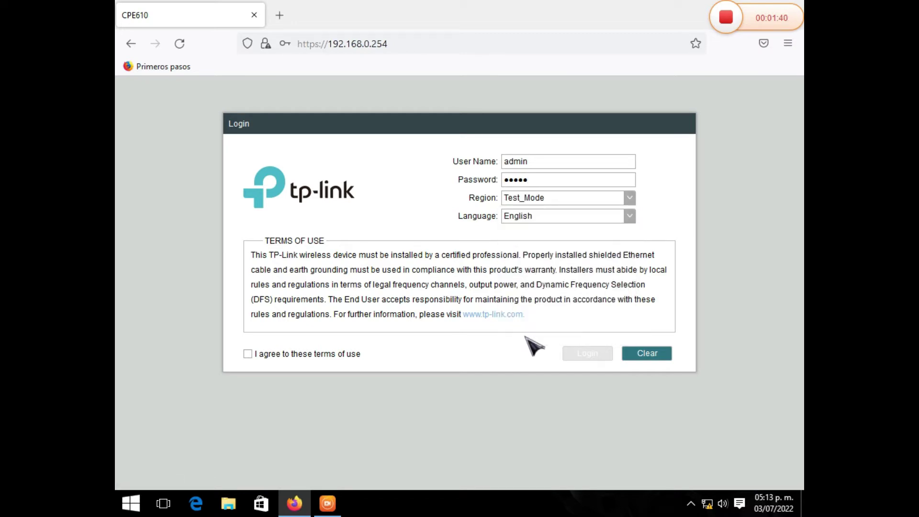
left_click(630, 198)
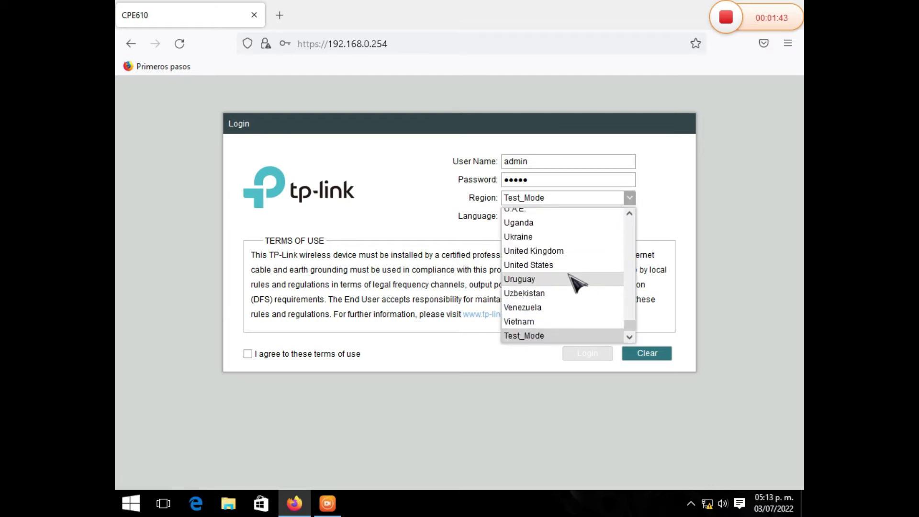
scroll(579, 281, "up", 20)
scroll(578, 283, "up", 20)
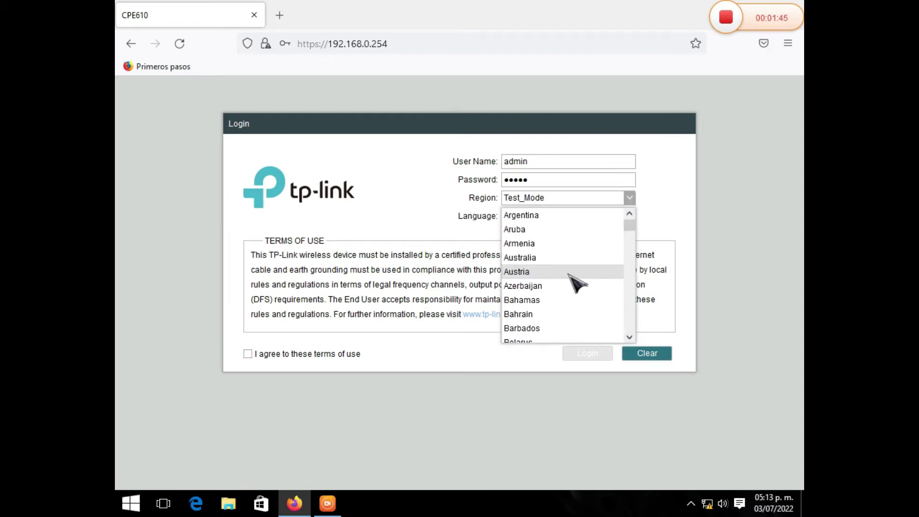
scroll(577, 287, "down", 20)
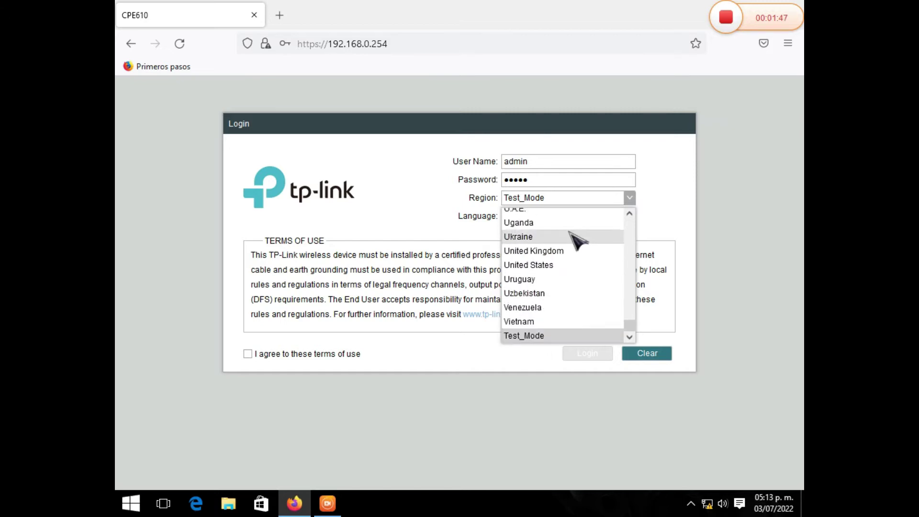
left_click(633, 203)
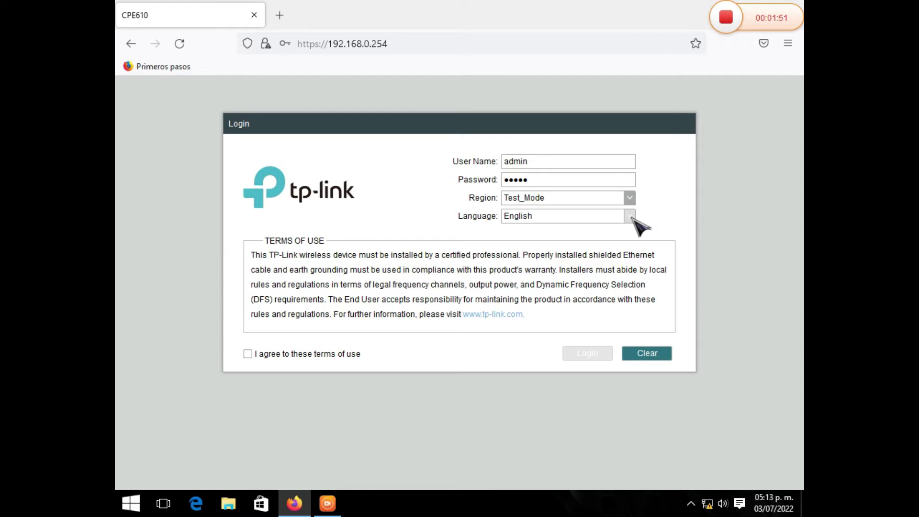
Choose Español as the language, accept the terms of use, and log in.
left_click(630, 216)
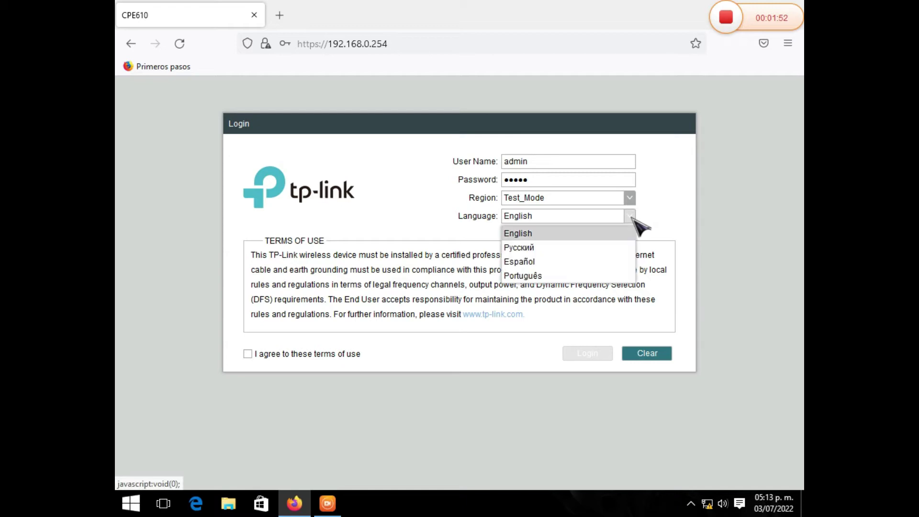
left_click(529, 263)
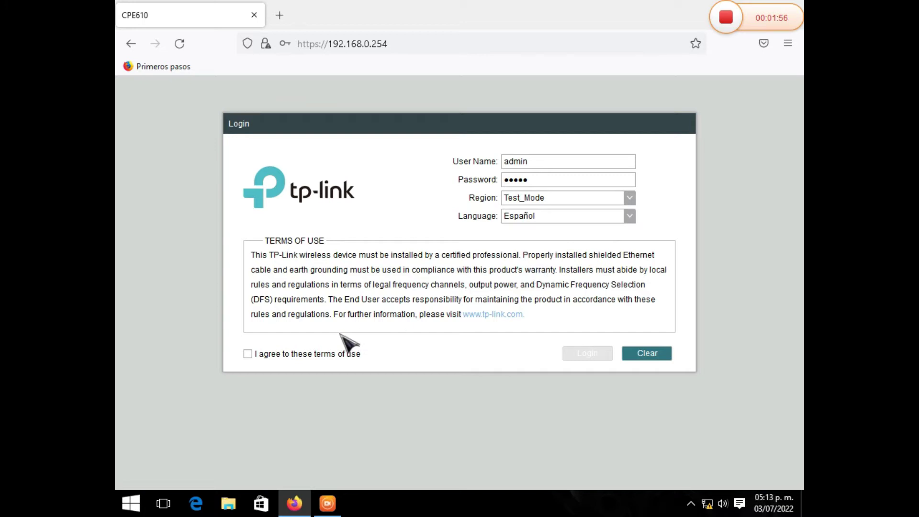
left_click(280, 356)
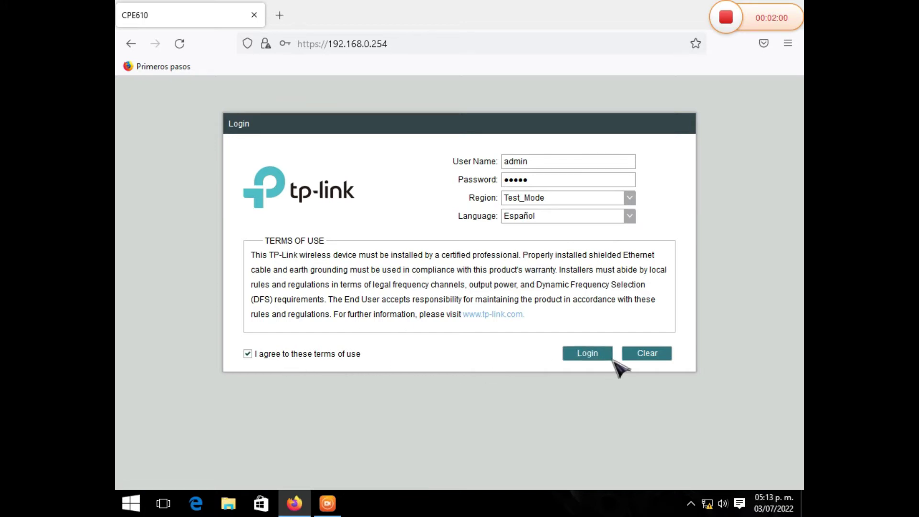
left_click(588, 355)
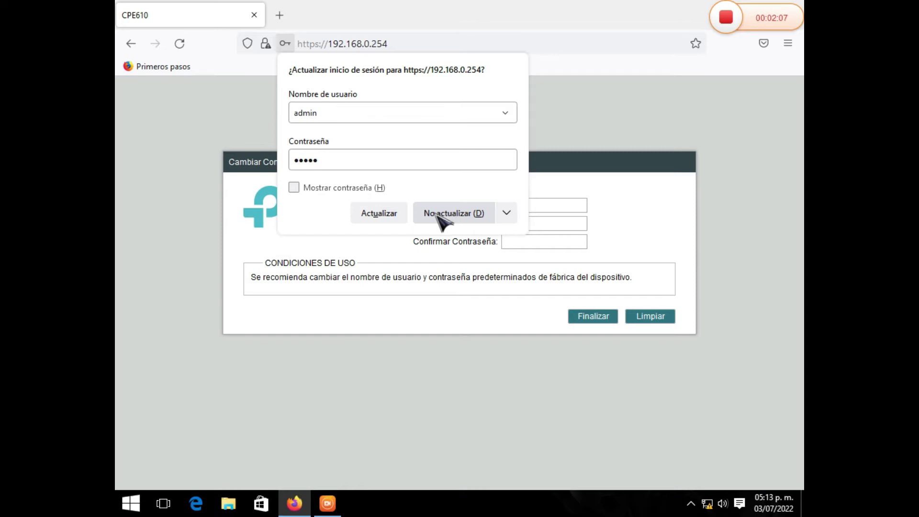
Decline the browser login update, then set and confirm new administrator credentials.
left_click(443, 213)
left_click(516, 205)
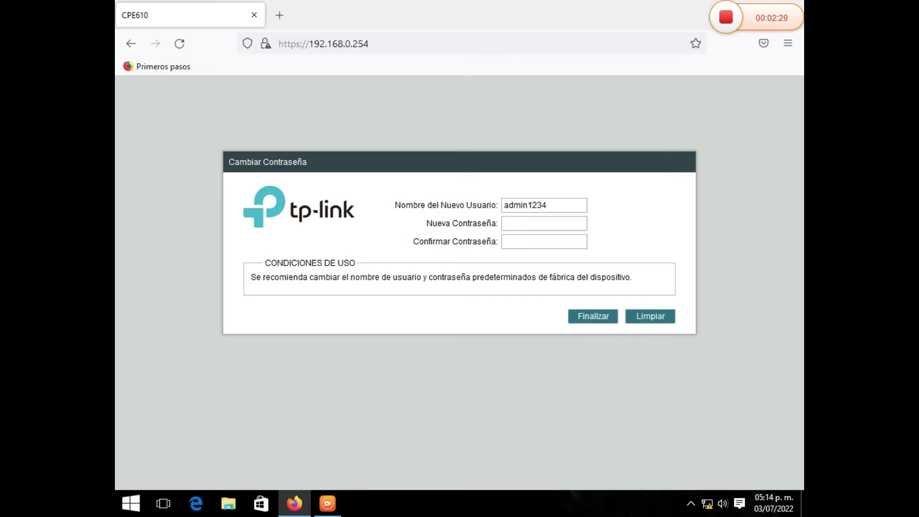
left_click(515, 223)
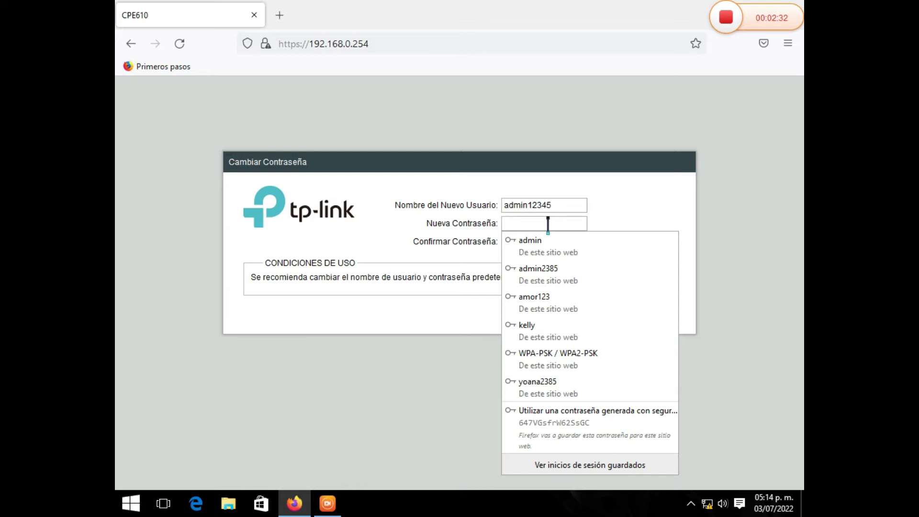
type("a")
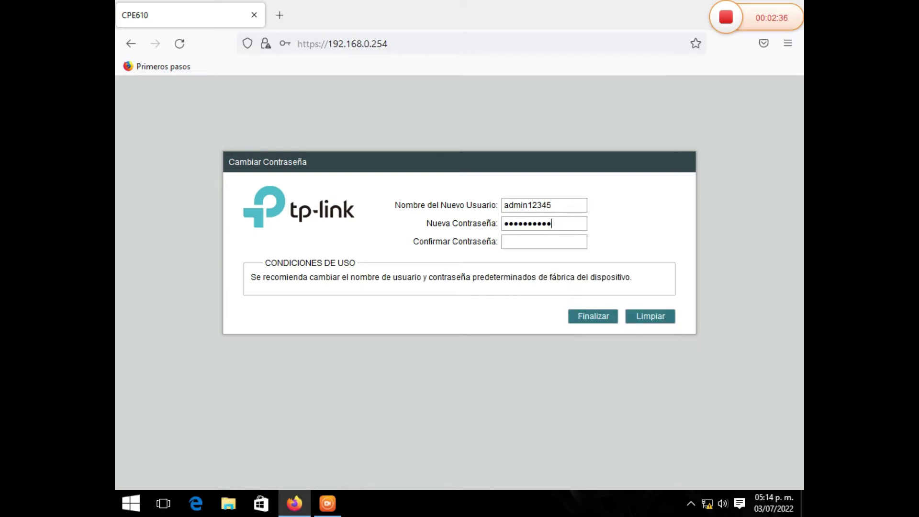
left_click(522, 240)
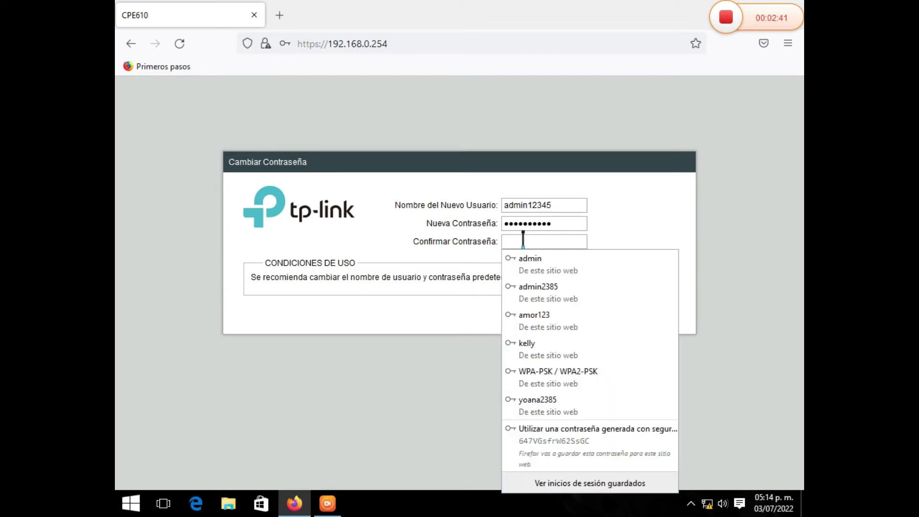
type("ad")
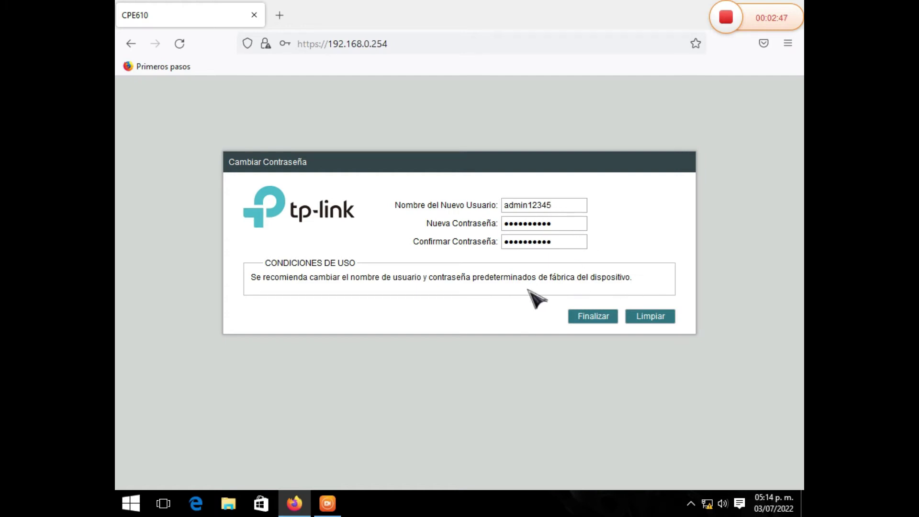
left_click(594, 317)
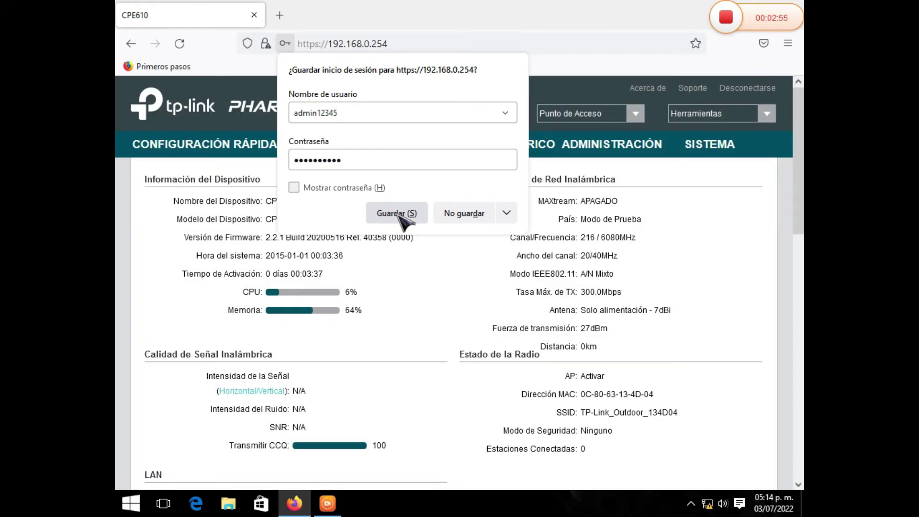
Save the login, then start Quick Setup in AP Router Cliente (Cliente WISP) mode.
left_click(399, 215)
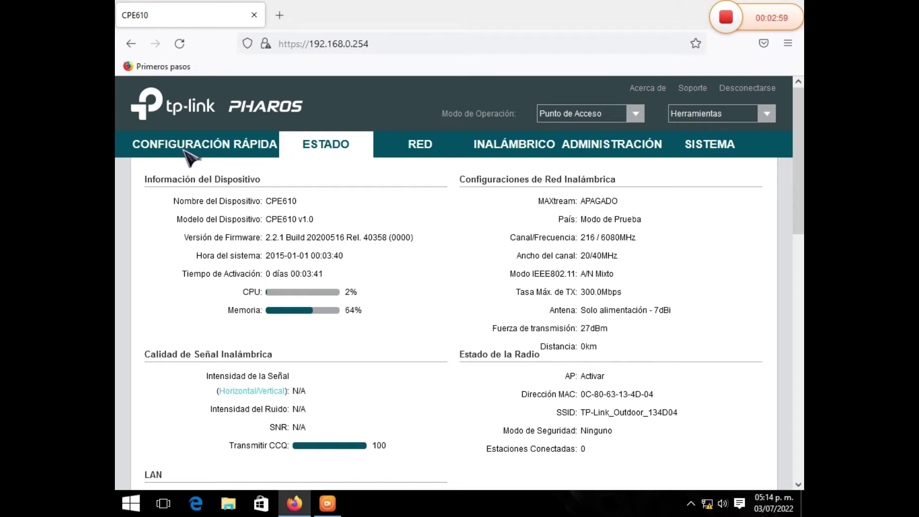
left_click(198, 152)
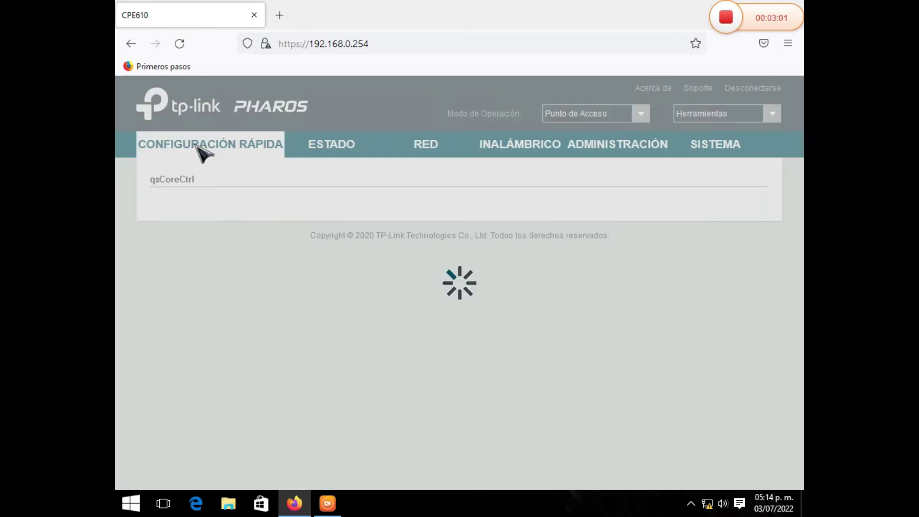
scroll(282, 287, "down", 2)
scroll(275, 299, "down", 2)
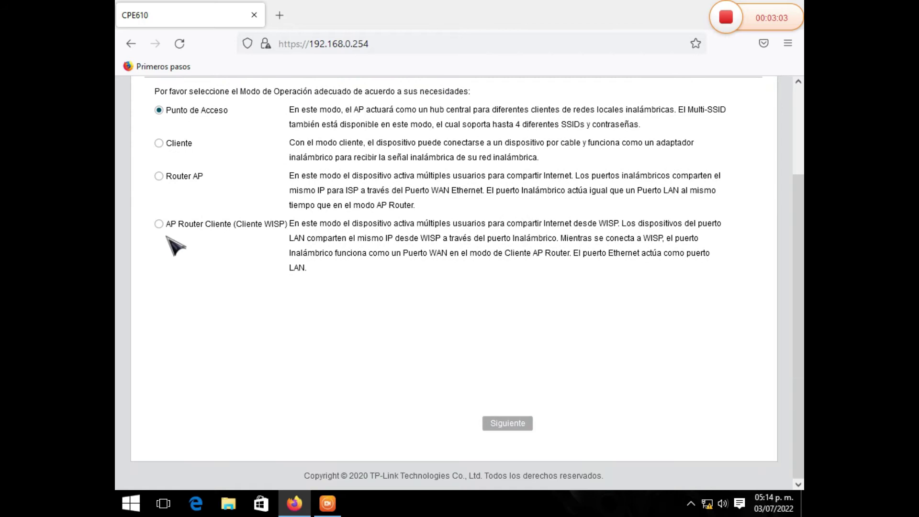
left_click(197, 225)
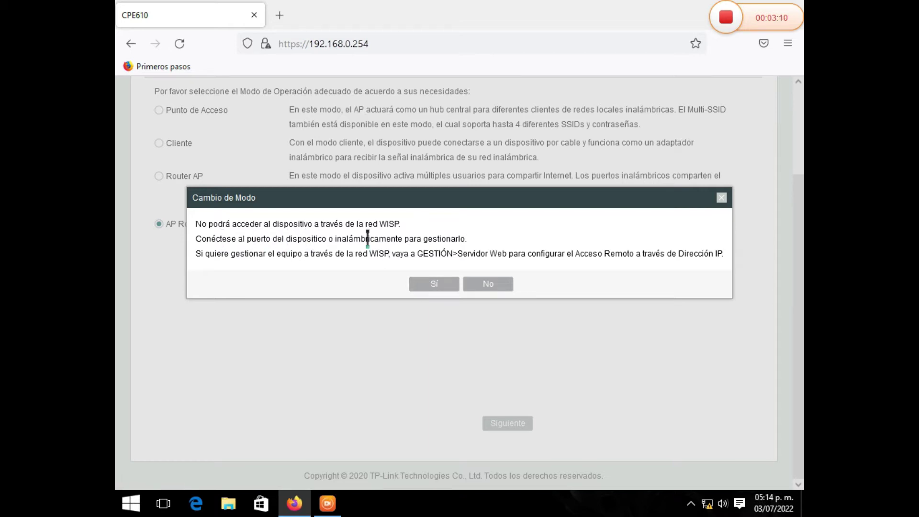
left_click(435, 284)
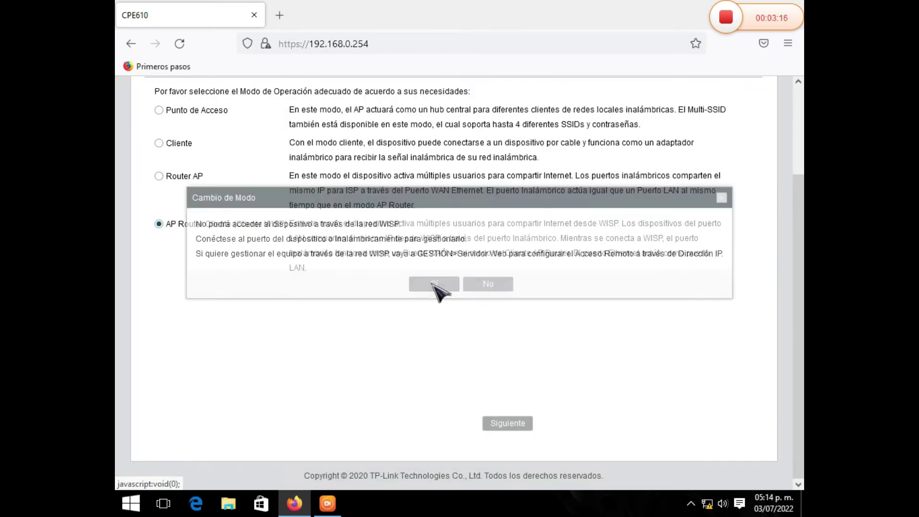
left_click(510, 423)
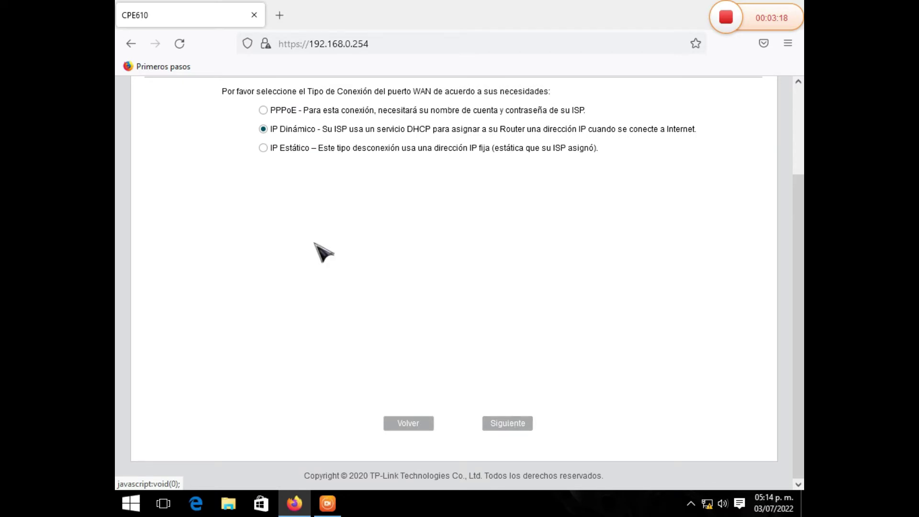
Keep IP Dinámico as the WAN connection type and continue.
scroll(438, 263, "up", 3)
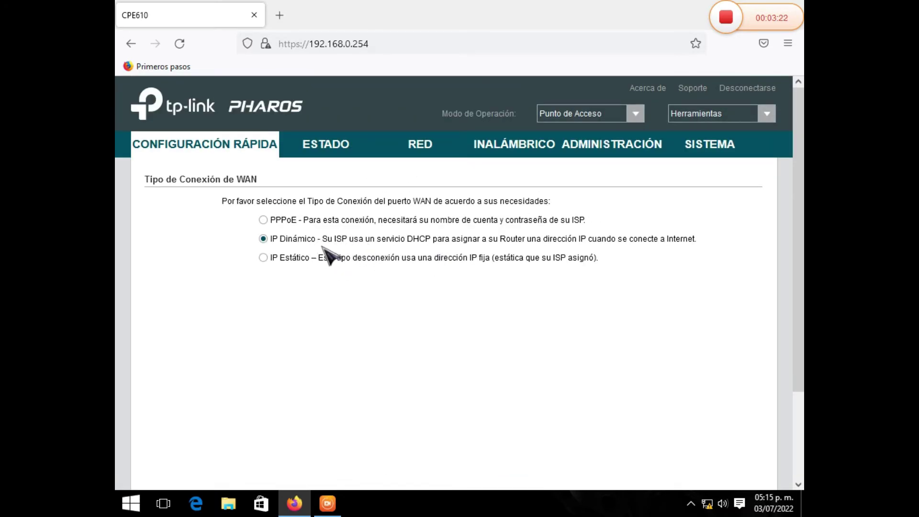
scroll(492, 350, "down", 2)
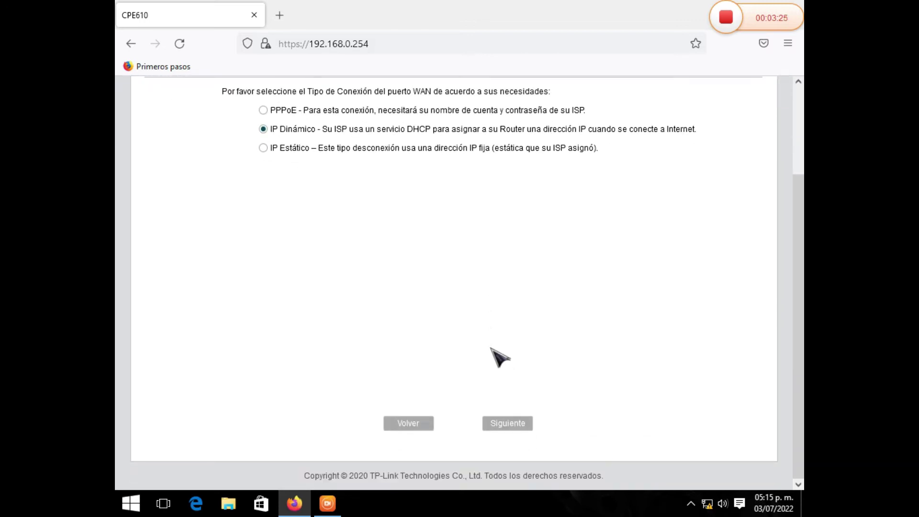
left_click(513, 424)
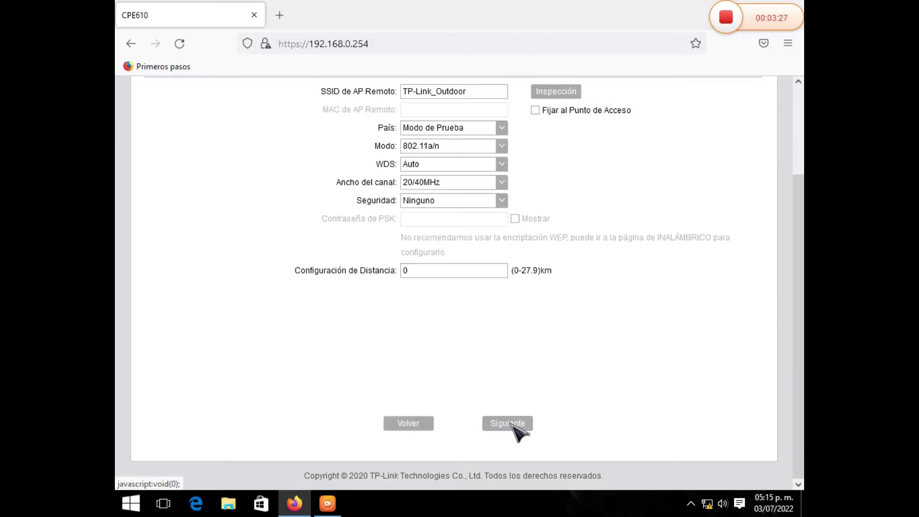
Set the distance to 15 km, enable Fijar al Punto de Acceso, and scan for APs.
left_click(419, 271)
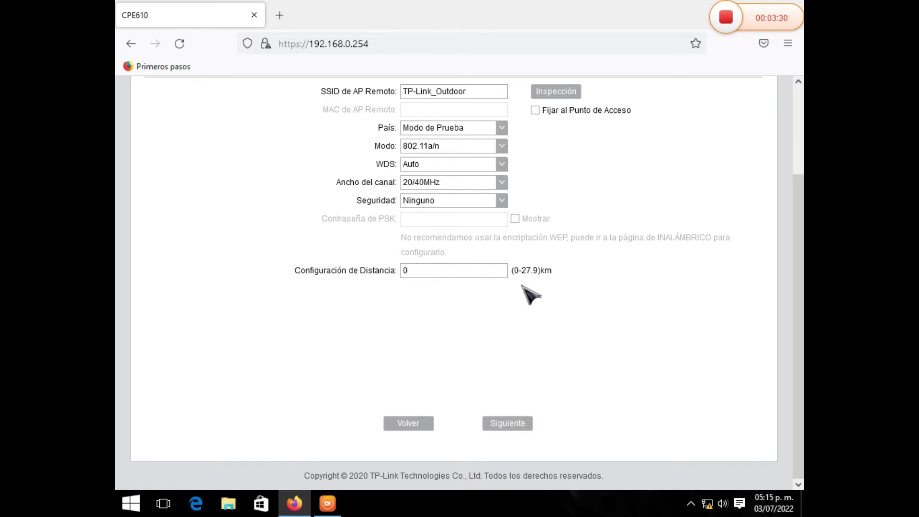
key("BackSpace")
type("15")
left_click(535, 110)
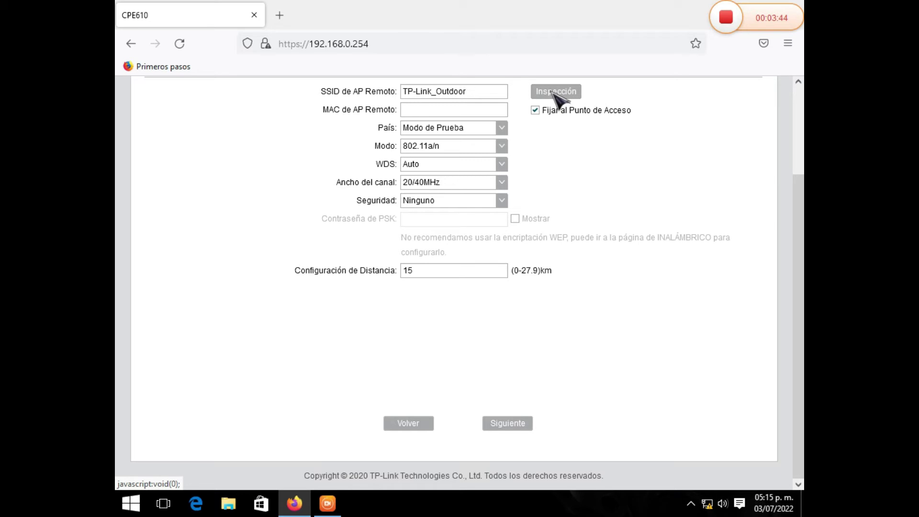
left_click(553, 93)
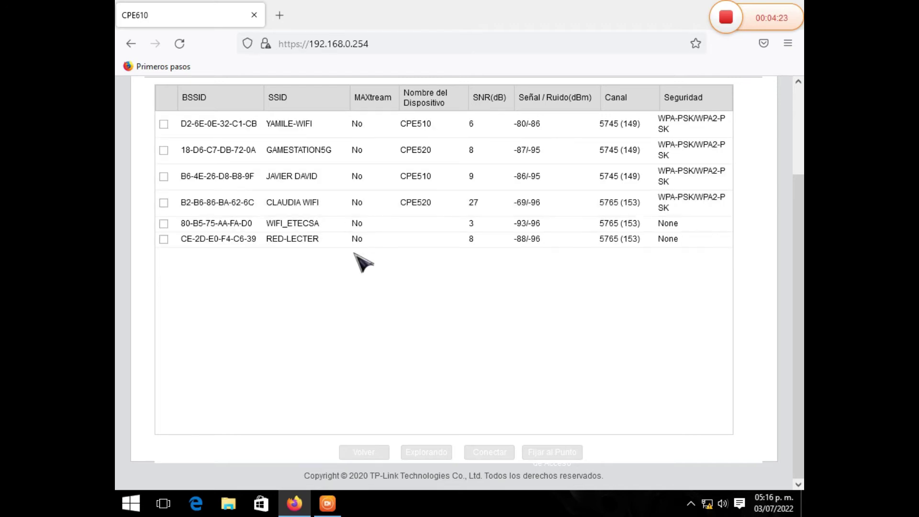
Select WIFI_ETECSA from the survey, lock onto it, and continue to the wireless step.
left_click(164, 224)
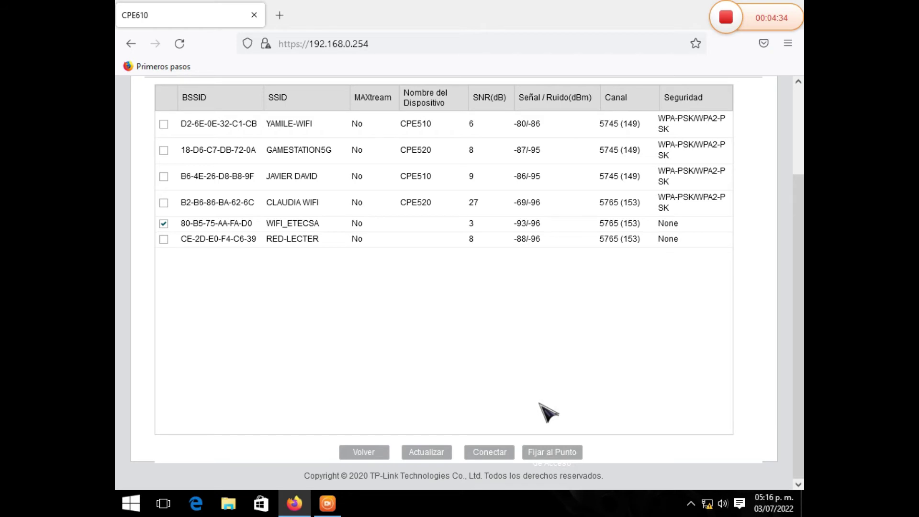
left_click(551, 454)
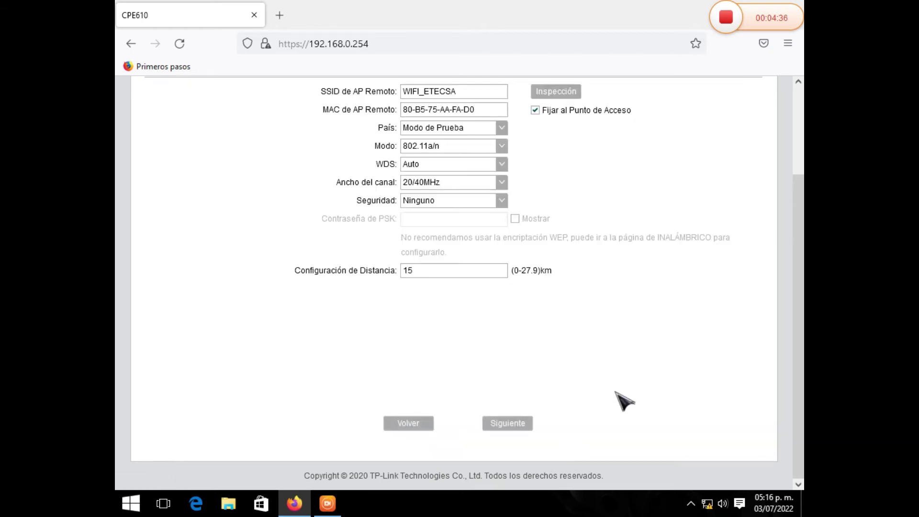
left_click(509, 423)
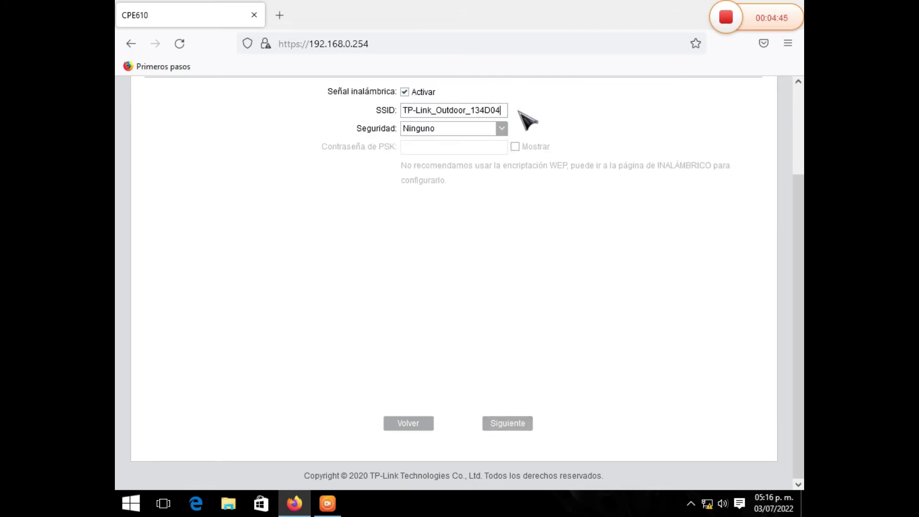
Rename the SSID to ARIES WIFI with WPA-PSK / WPA2-PSK security and a password.
key("BackSpace")
key("BackSpace")
key("BackSpace")
key("BackSpace")
key("BackSpace")
key("BackSpace")
key("BackSpace")
key("BackSpace")
key("BackSpace")
key("BackSpace")
key("BackSpace")
key("BackSpace")
key("BackSpace")
key("BackSpace")
key("BackSpace")
key("BackSpace")
key("BackSpace")
key("BackSpace")
key("BackSpace")
key("BackSpace")
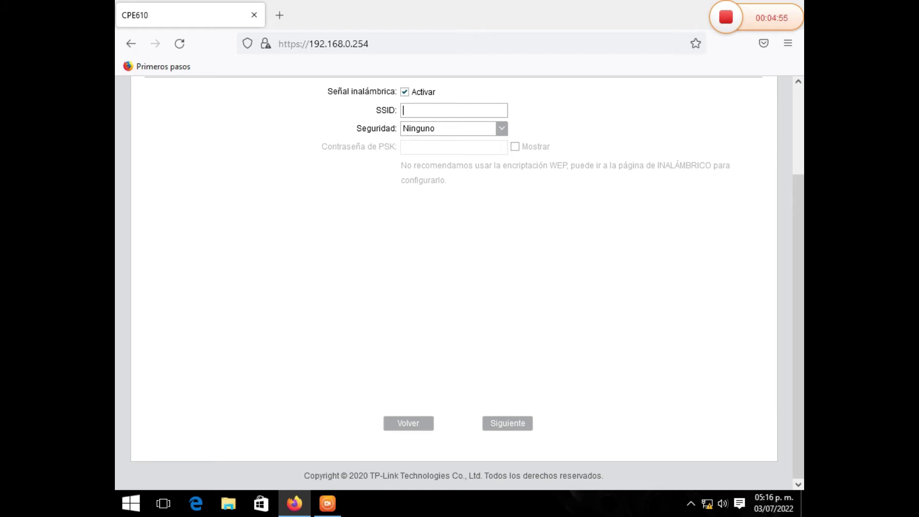
type("ARIES WIFI")
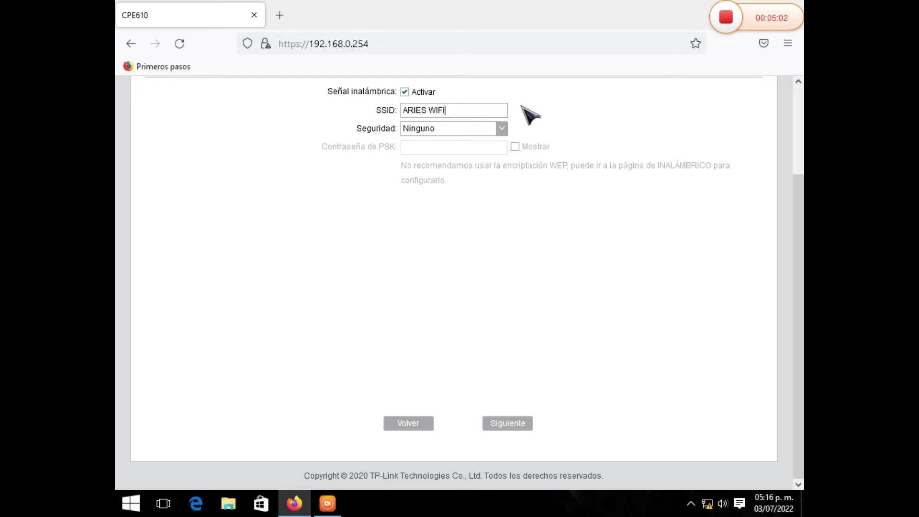
left_click(502, 129)
left_click(468, 168)
left_click(419, 147)
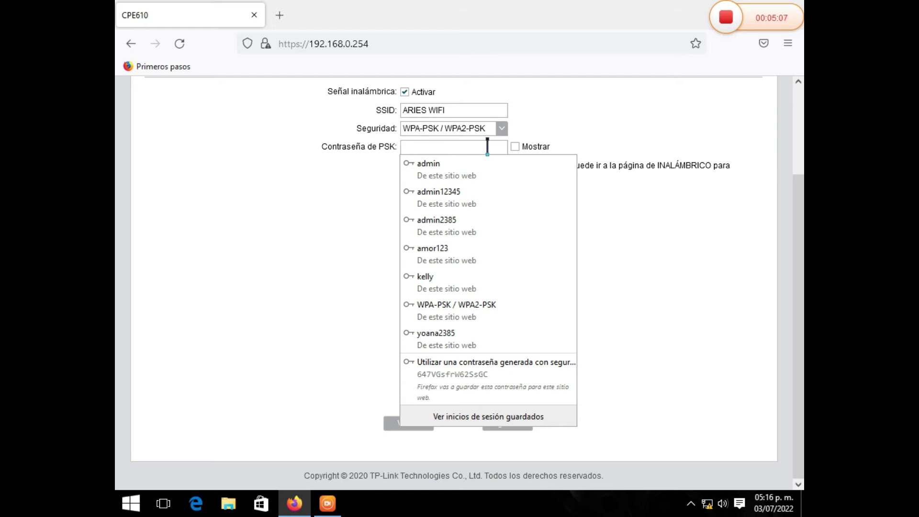
type("••••••")
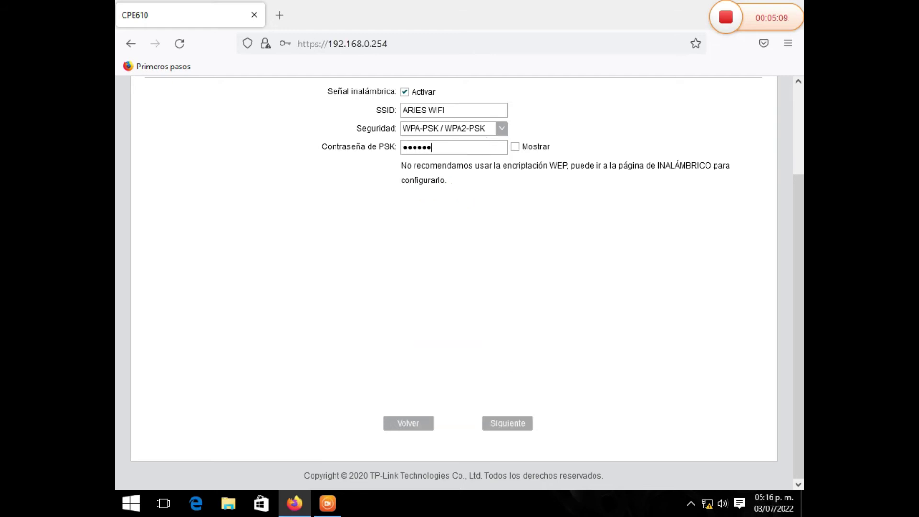
type("••")
Check the Wi-Fi password, then go through the summary and finish Quick Setup.
left_click(516, 147)
left_click(516, 147)
left_click(514, 427)
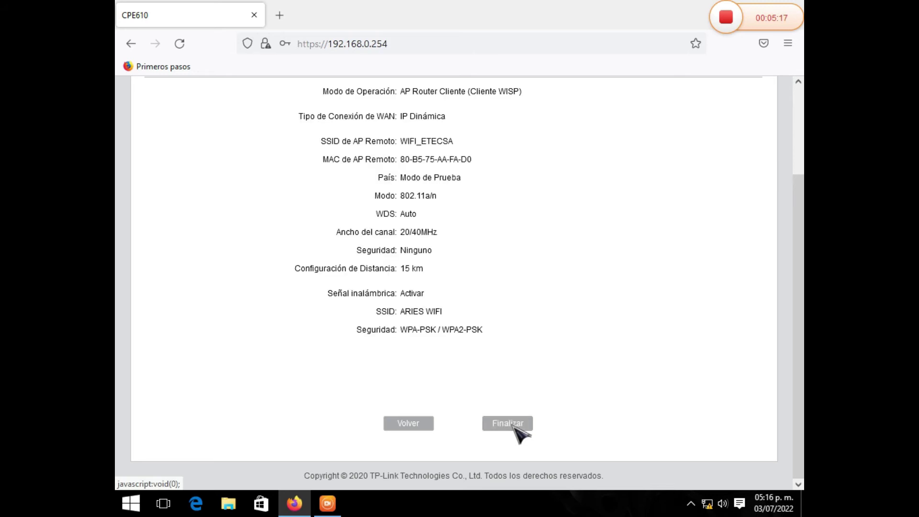
left_click(508, 425)
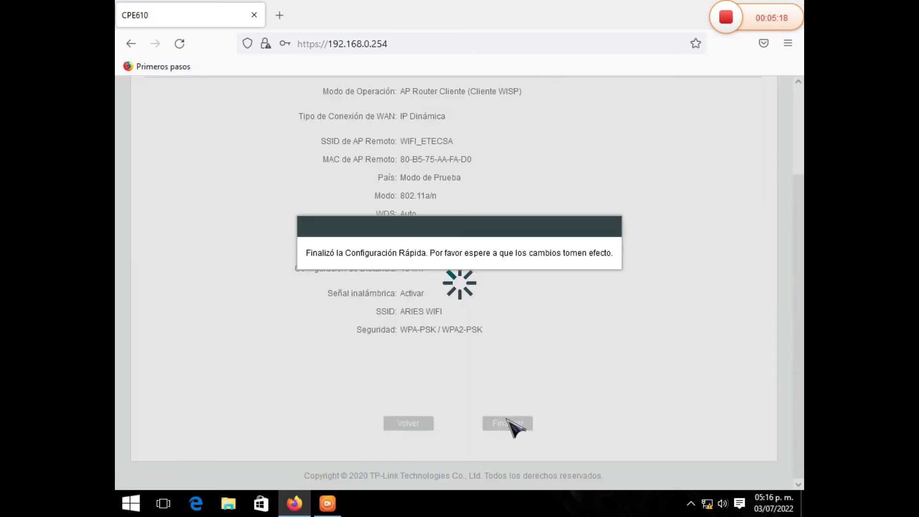
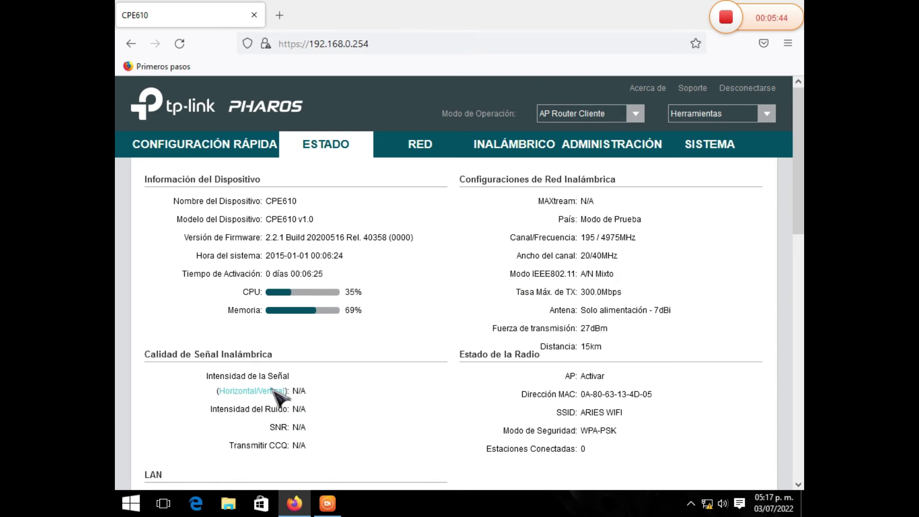
Review the device settings on the ADMINISTRACIÓN page.
scroll(359, 369, "down", 1)
scroll(404, 322, "up", 1)
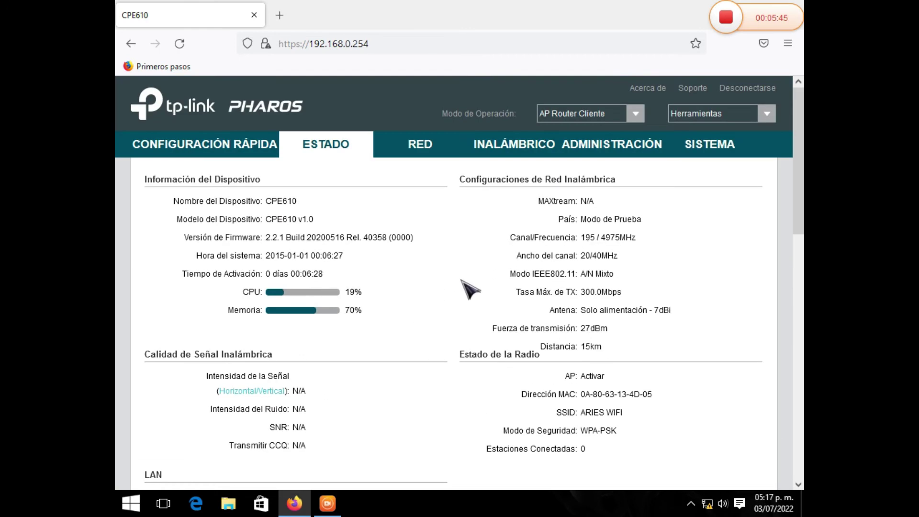
left_click(621, 155)
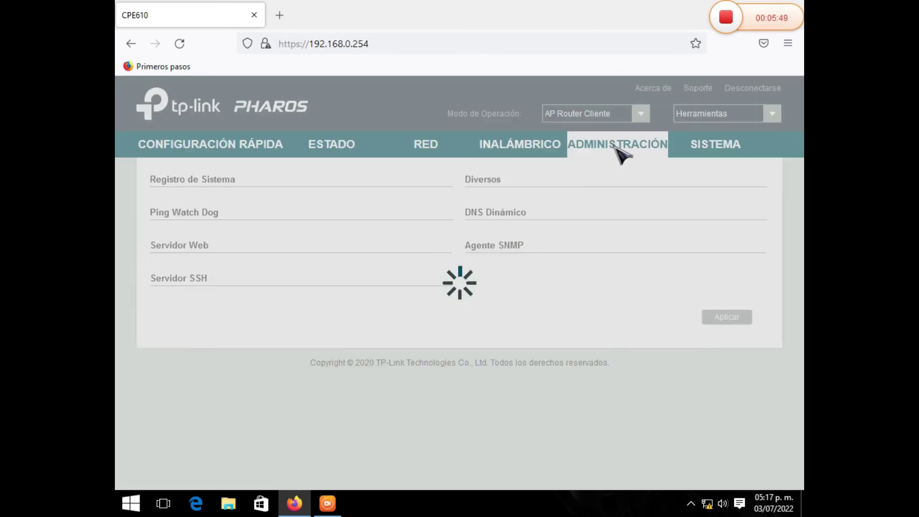
scroll(690, 241, "down", 3)
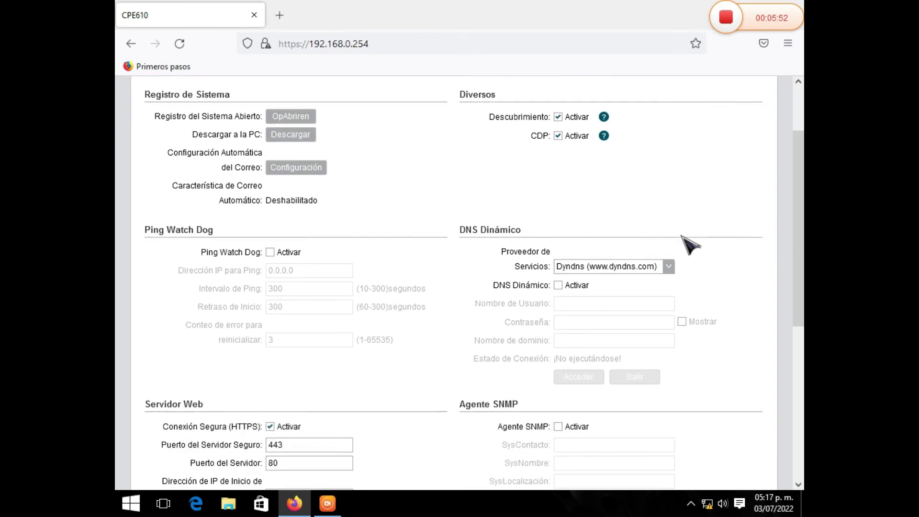
scroll(710, 239, "up", 3)
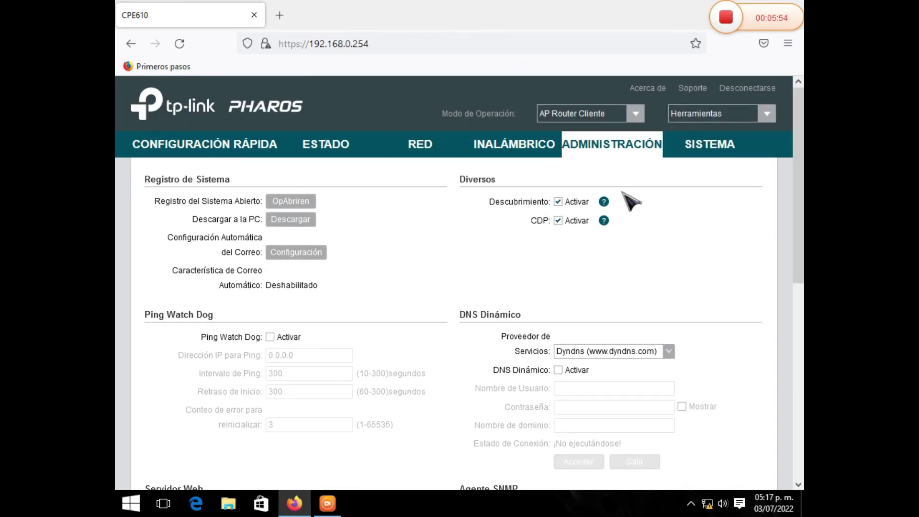
scroll(672, 207, "down", 5)
scroll(676, 211, "up", 5)
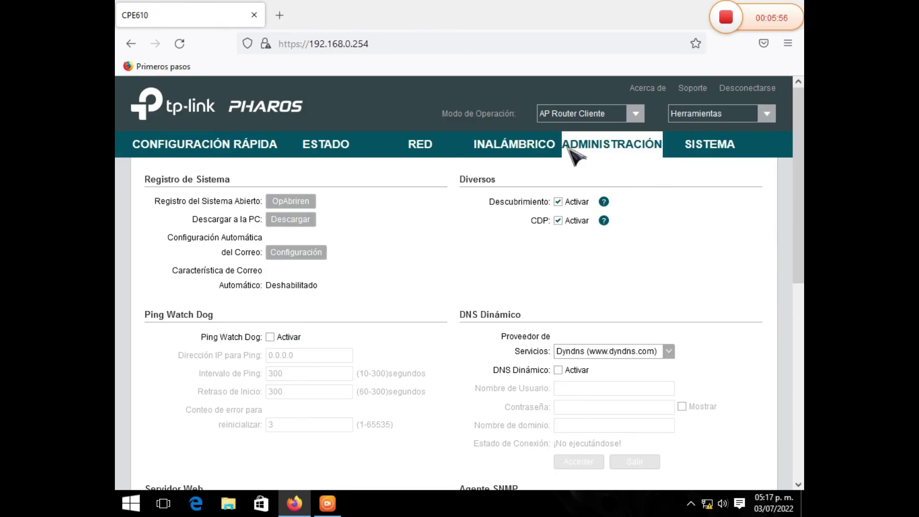
Go to the INALÁMBRICO page and review the WIFI_ETECSA client, 802.11a/n and 27 dBm settings.
left_click(518, 149)
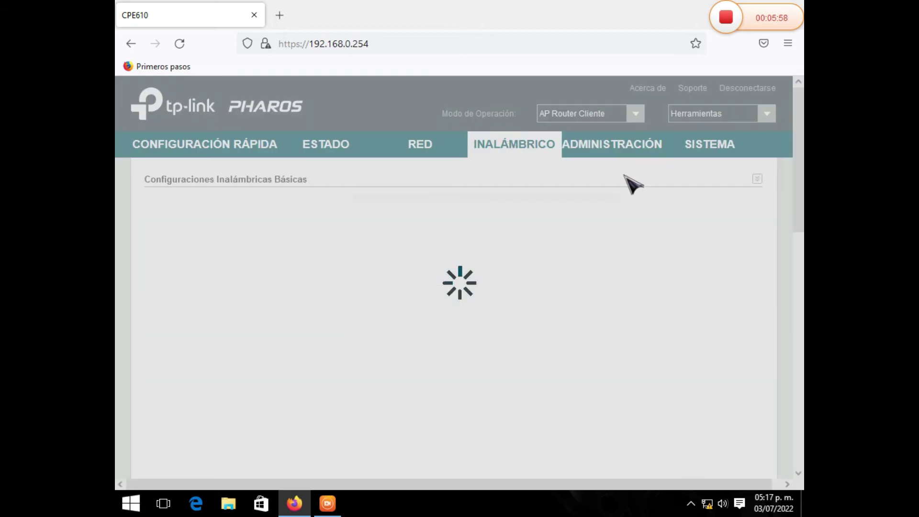
scroll(546, 290, "down", 8)
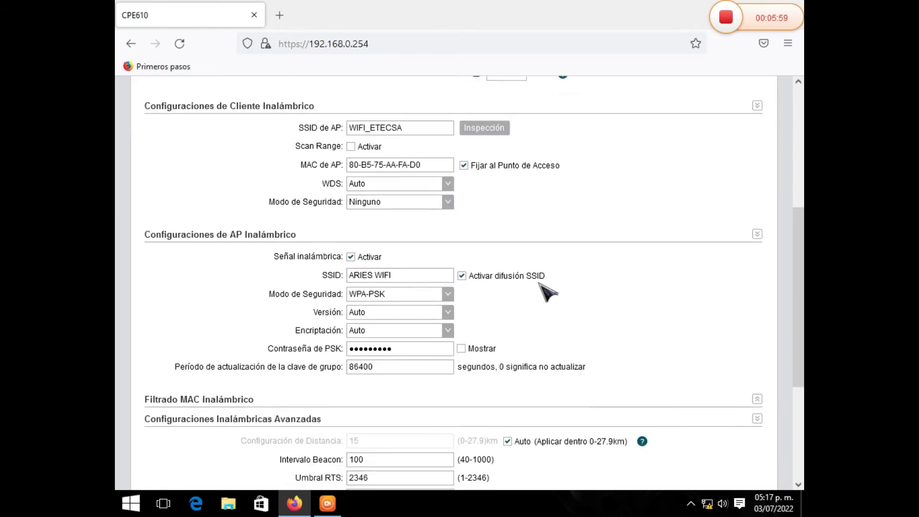
scroll(359, 245, "up", 4)
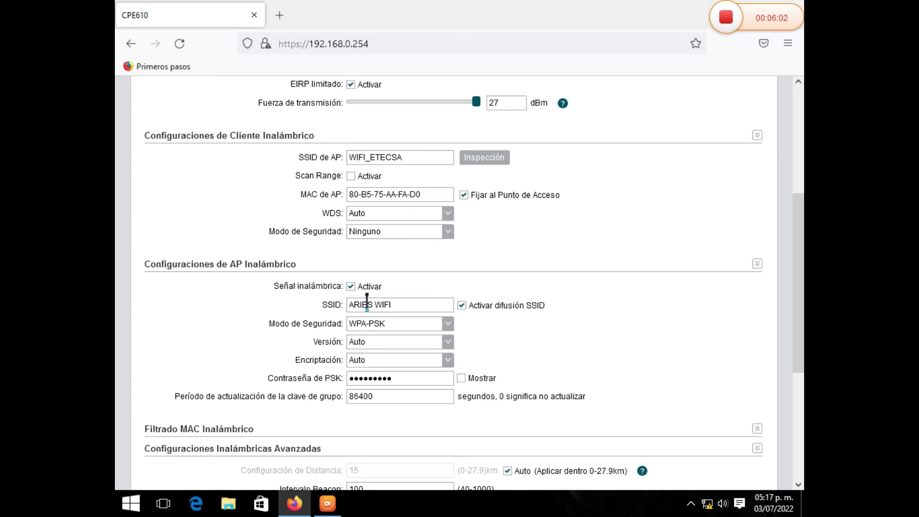
scroll(416, 311, "down", 3)
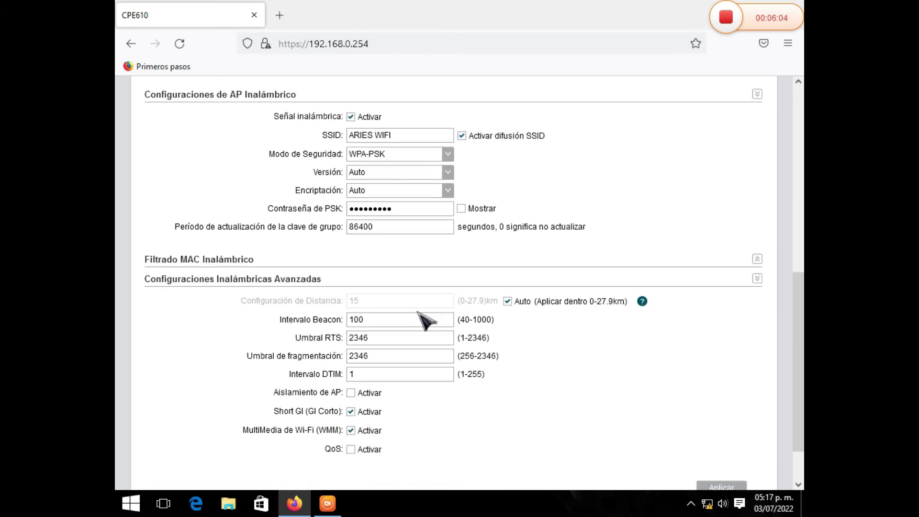
scroll(424, 319, "up", 6)
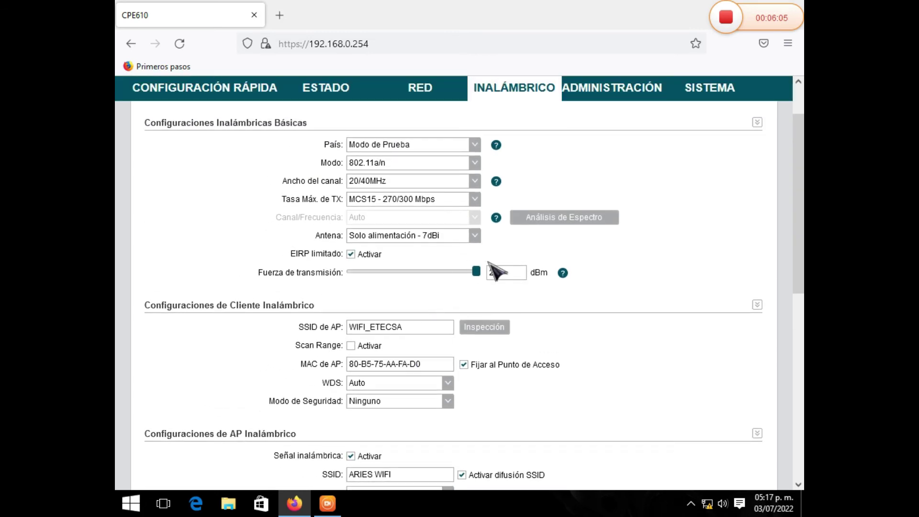
Run a site survey and connect the client to WIFI_ETECSA, filling in its AP MAC.
left_click(482, 329)
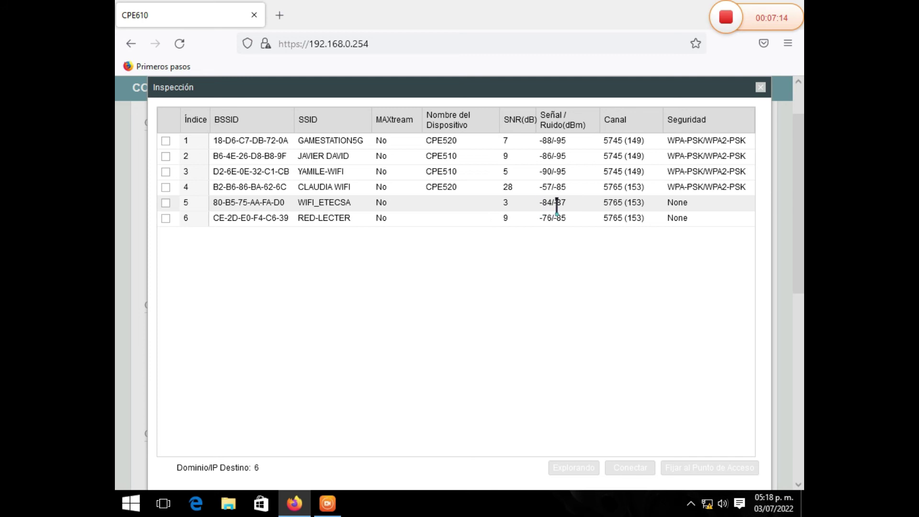
left_click(166, 202)
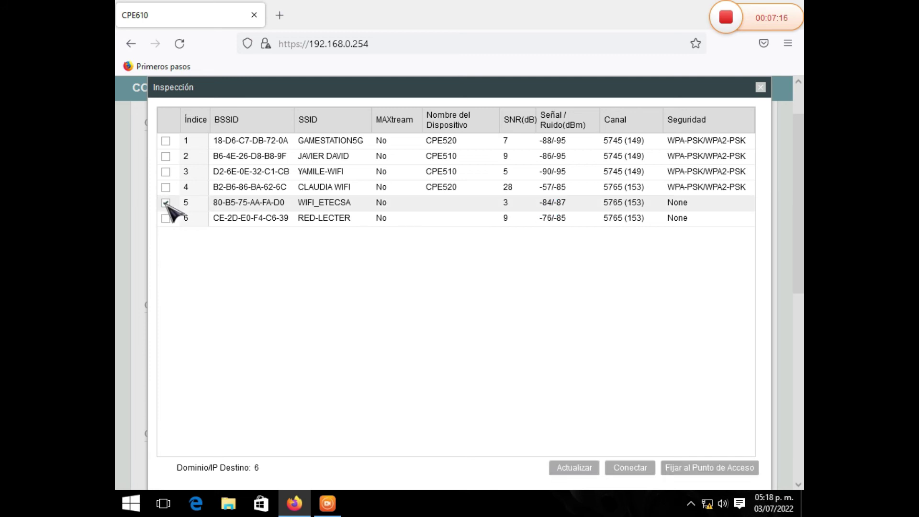
left_click(618, 466)
scroll(698, 416, "down", 8)
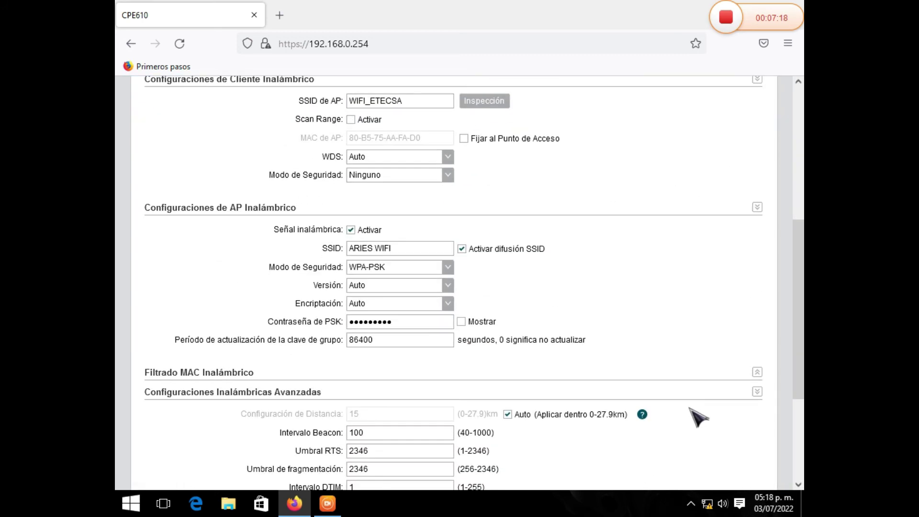
Apply and save the client settings, rescan, and lock onto the WIFI_ETECSA access point.
left_click(721, 429)
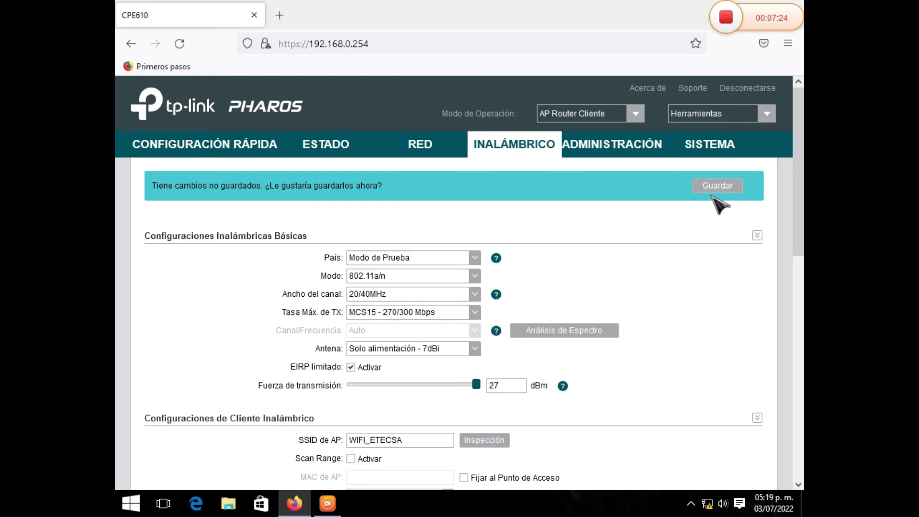
left_click(716, 188)
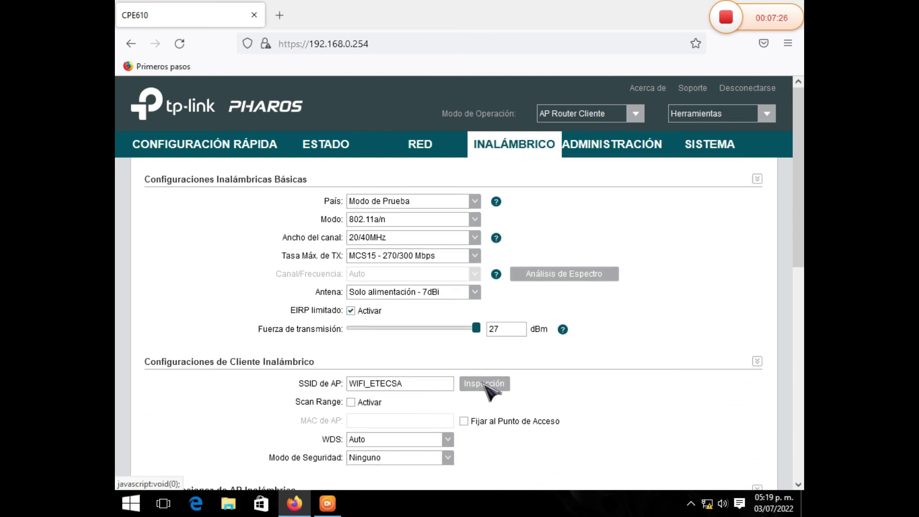
left_click(485, 384)
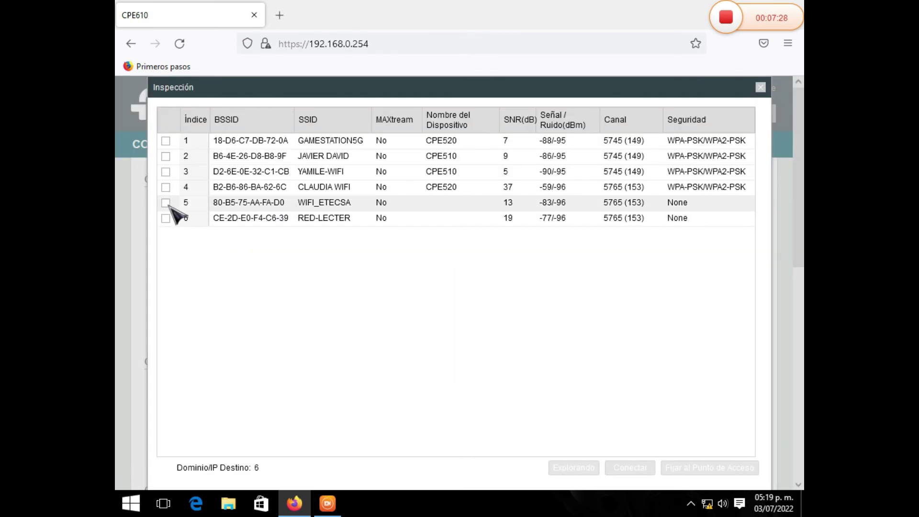
left_click(165, 203)
left_click(712, 469)
Apply and save the locked access point settings, then return to the ESTADO page.
scroll(724, 421, "down", 7)
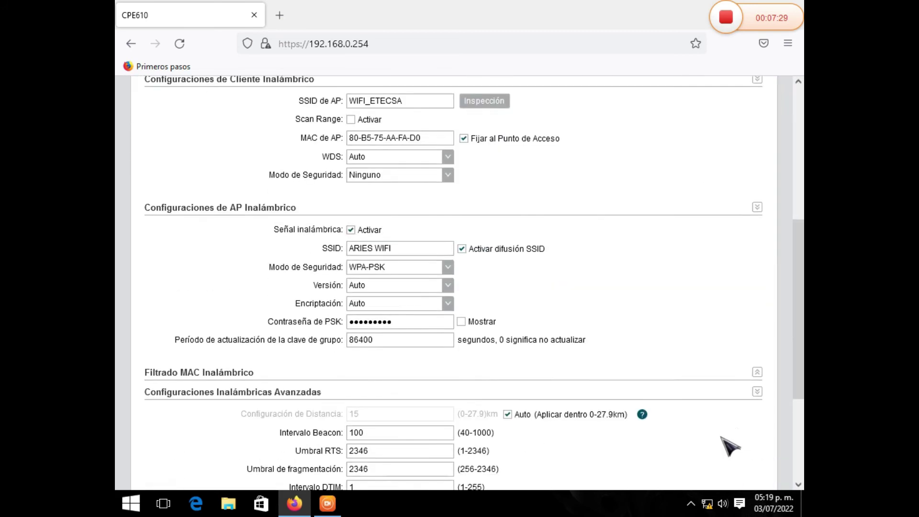
scroll(730, 446, "down", 3)
left_click(727, 433)
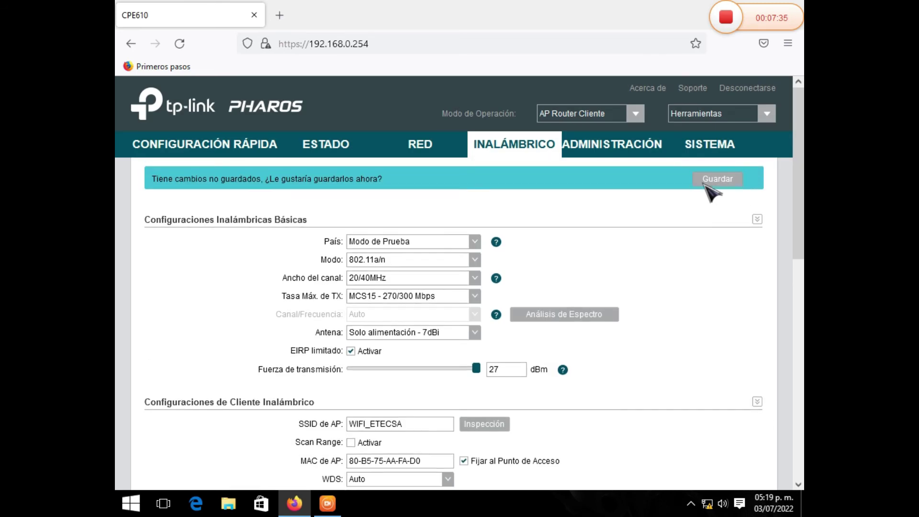
left_click(705, 184)
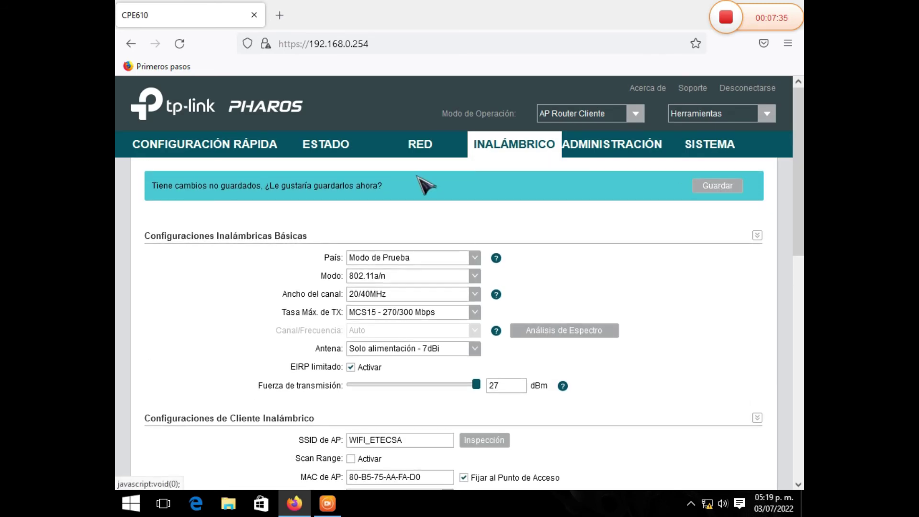
left_click(327, 145)
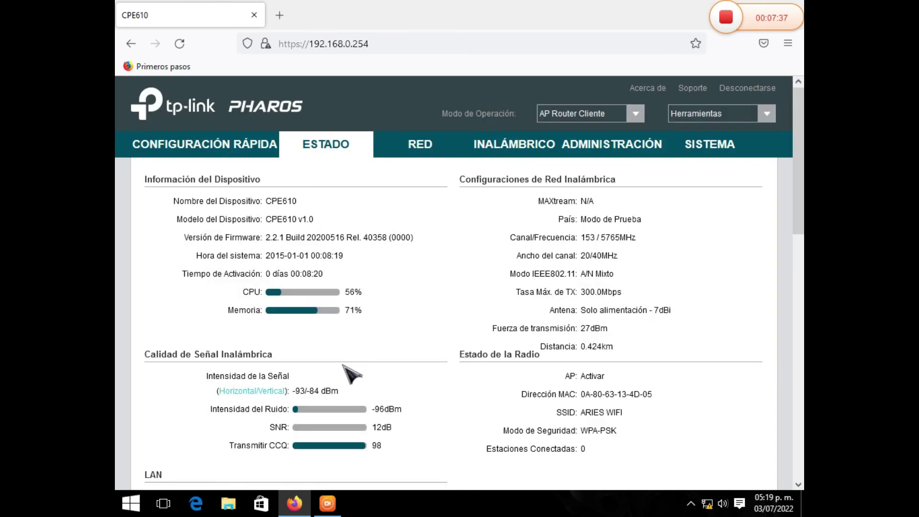
Switch signal strength from Combinado to Horizontal/Vertical and review the WIFI_ETECSA link status sections.
left_click(253, 391)
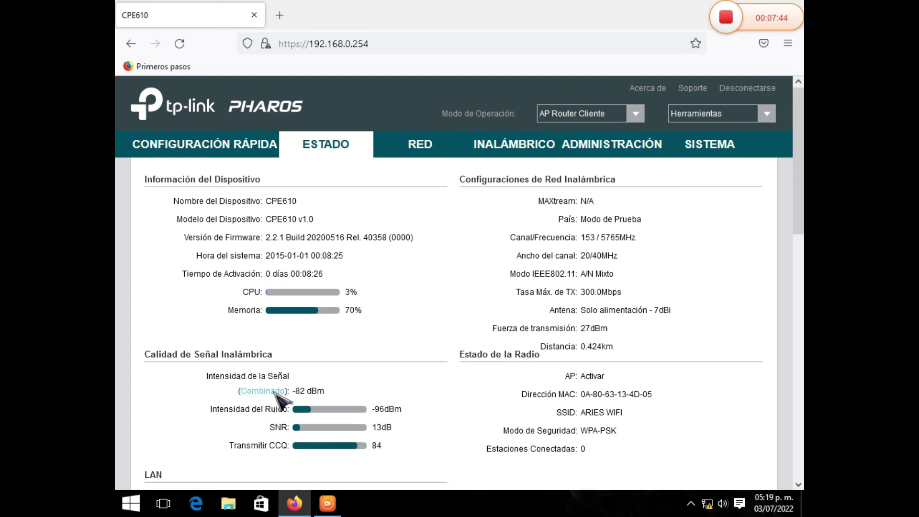
left_click(271, 390)
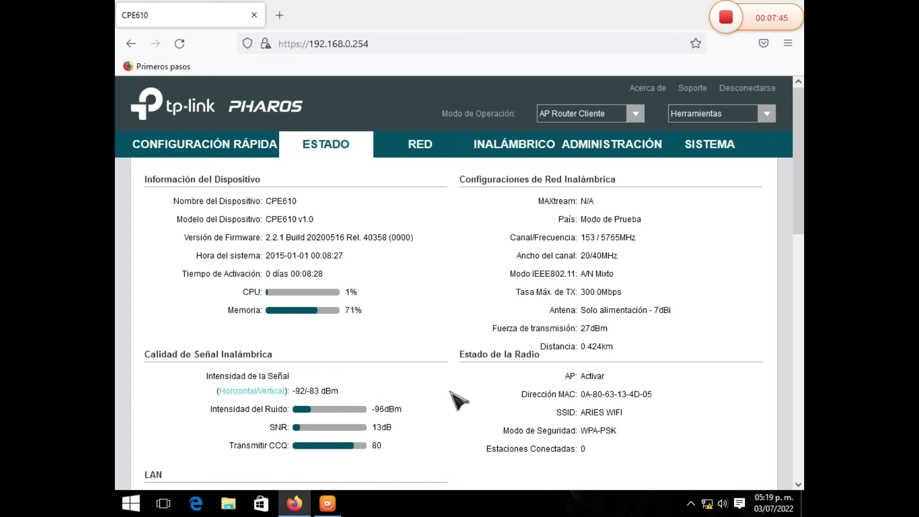
scroll(459, 400, "down", 2)
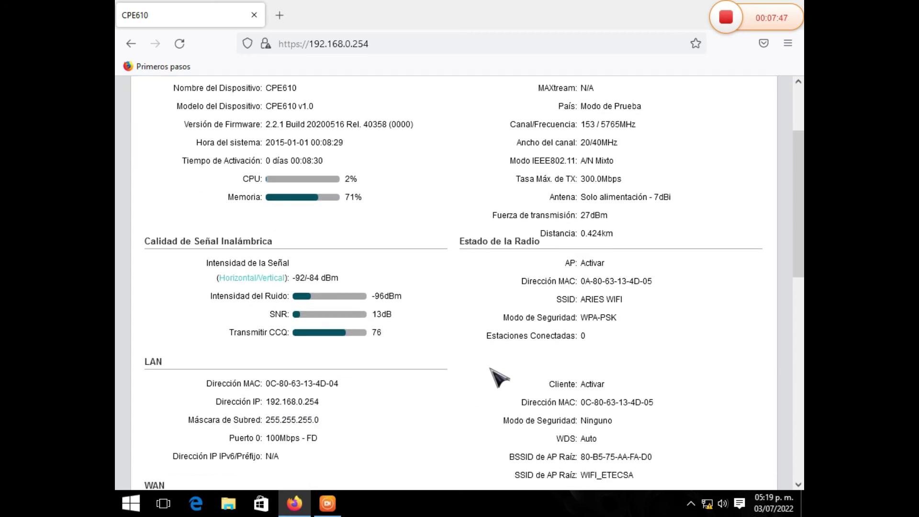
scroll(495, 379, "down", 3)
scroll(527, 382, "up", 5)
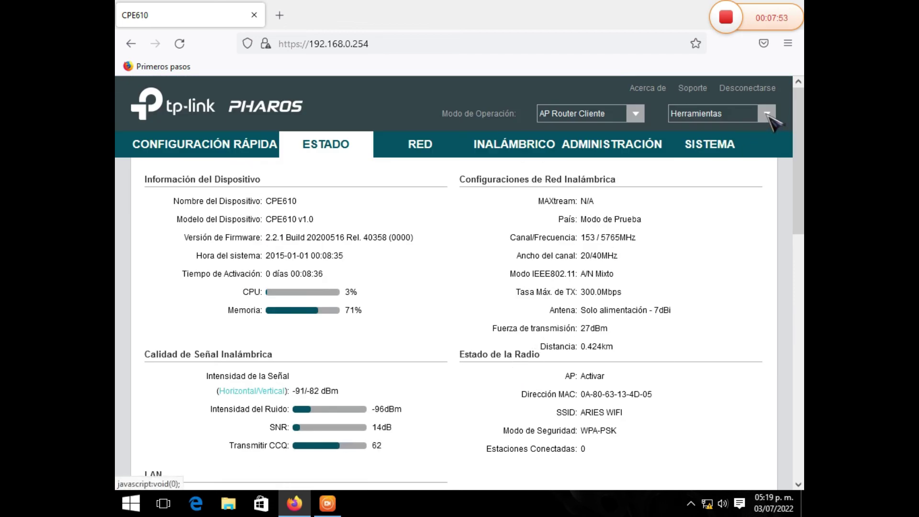
In Alineación de Antena, set Señal Máxima to -69 dBm, test the alignment beep, then close.
left_click(768, 115)
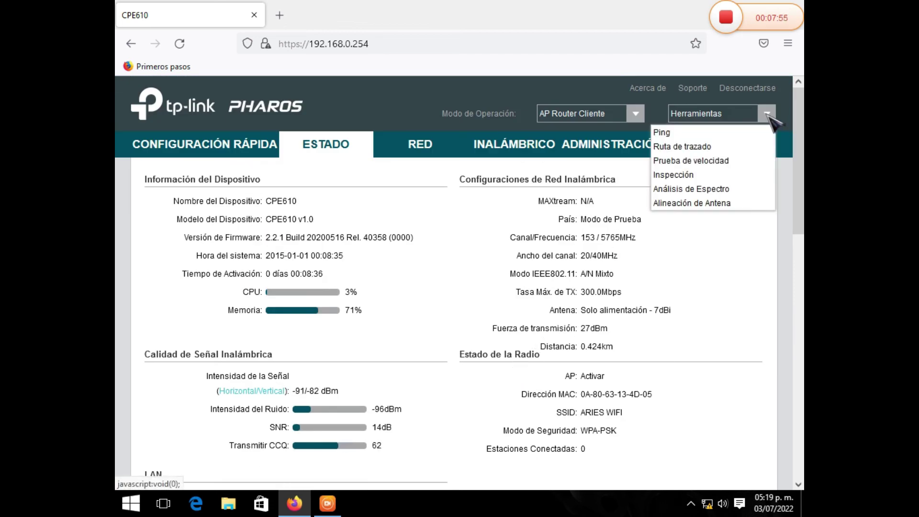
left_click(701, 205)
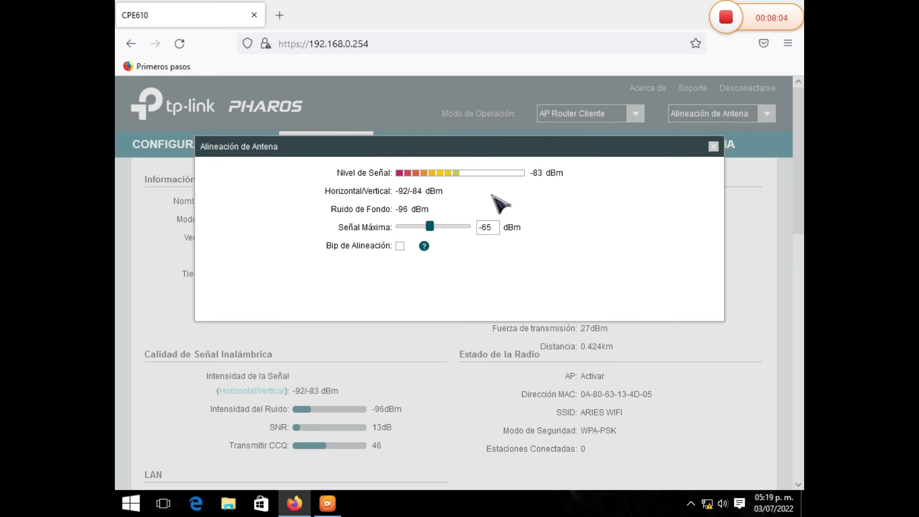
left_click_drag(430, 227, 413, 227)
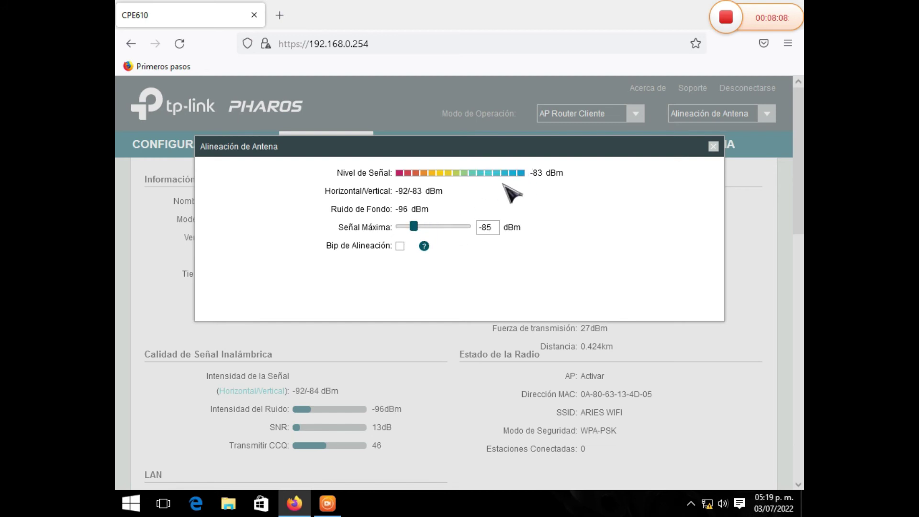
left_click_drag(415, 227, 427, 227)
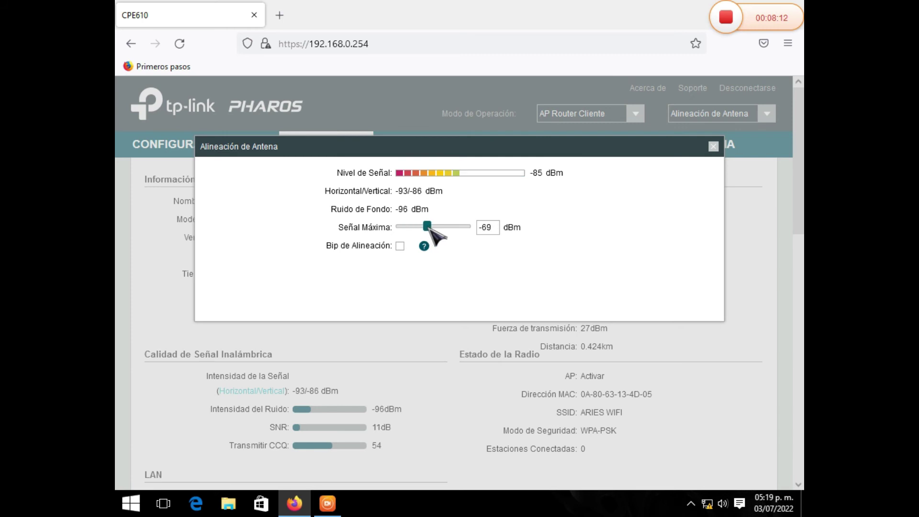
left_click(400, 247)
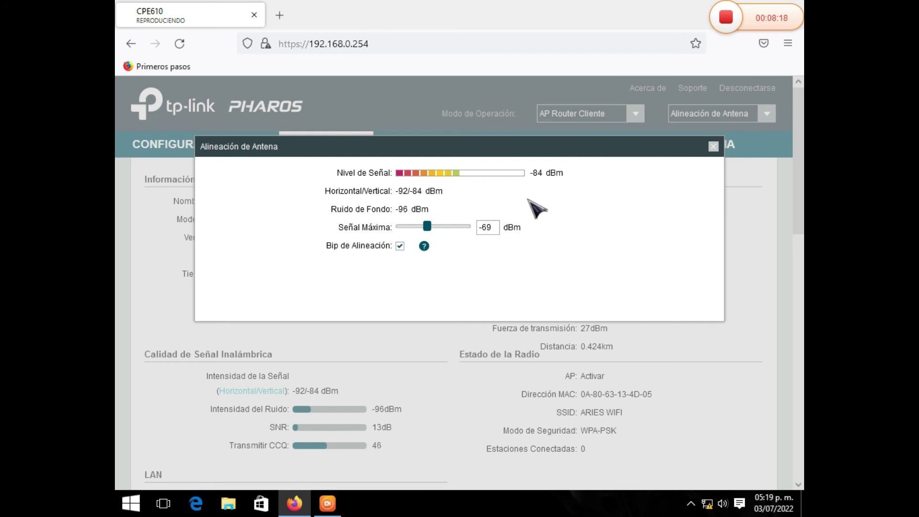
left_click(400, 245)
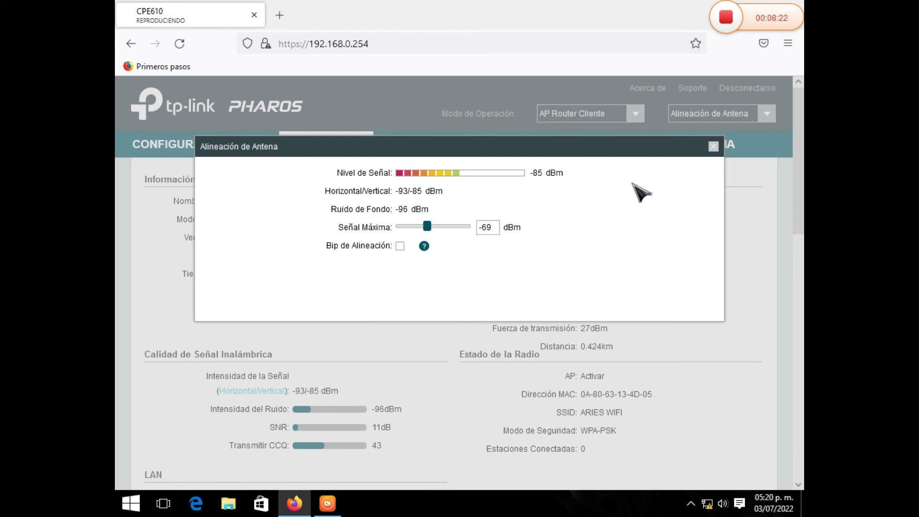
left_click(714, 146)
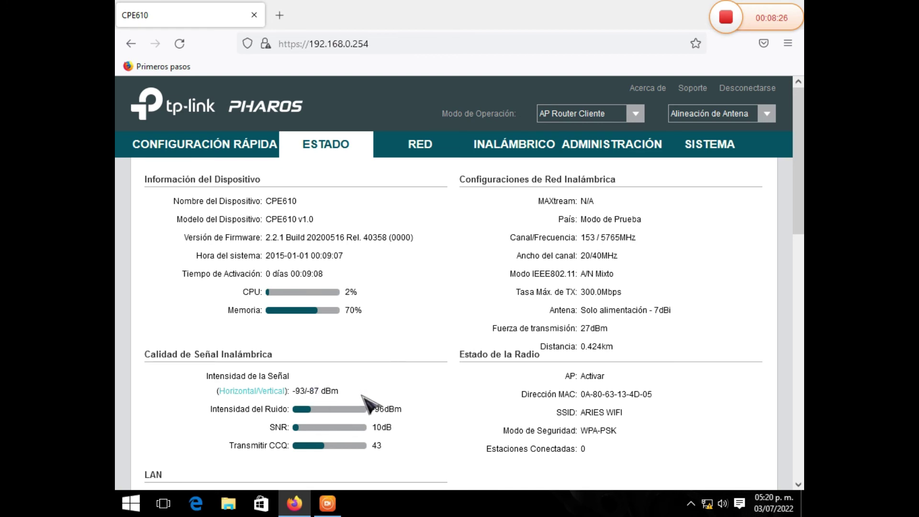
Set the Ethernet adapter's IPv4 to obtain an IP address automatically.
right_click(708, 504)
left_click(690, 496)
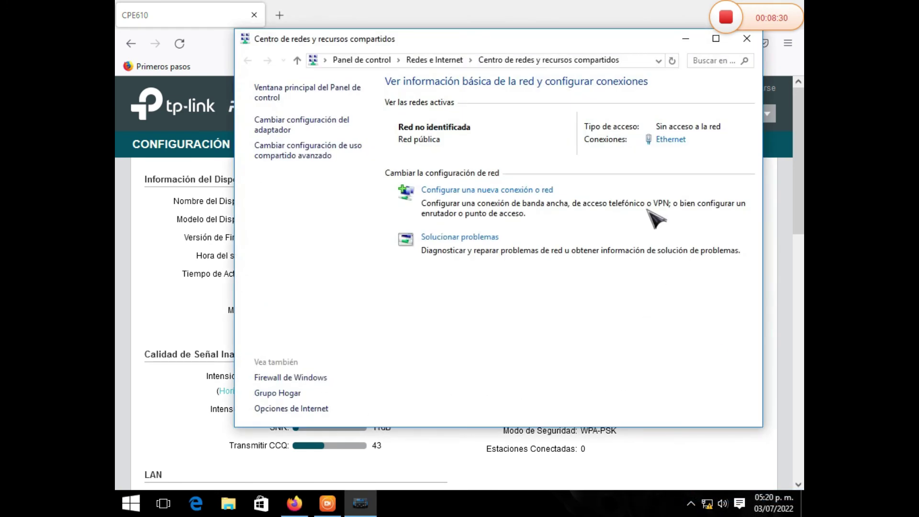
left_click(671, 139)
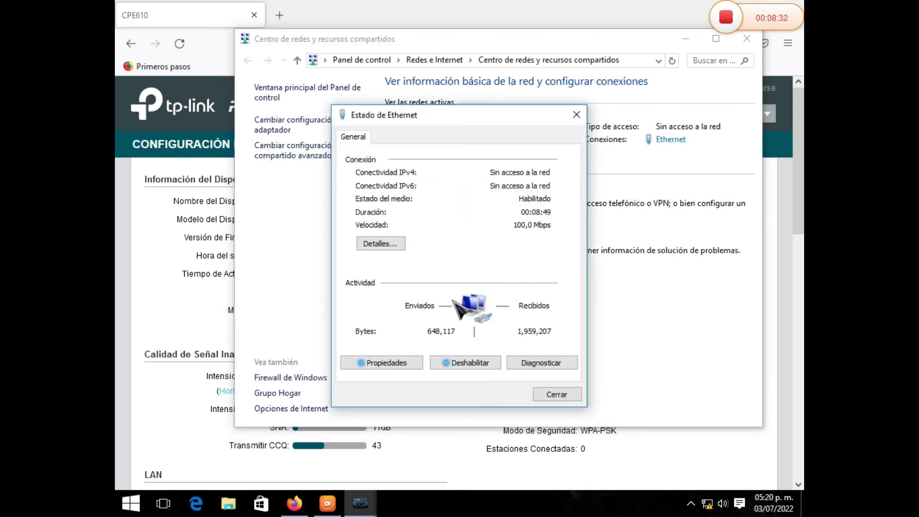
left_click(391, 367)
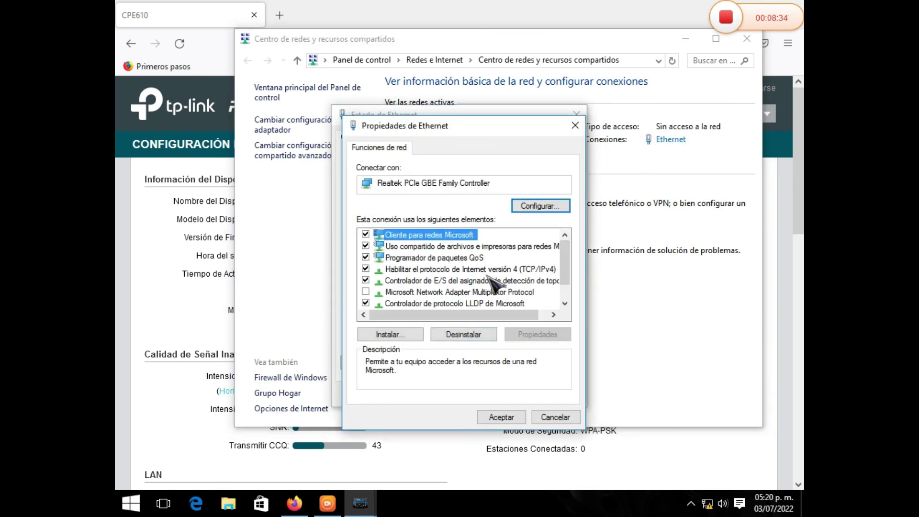
double_click(482, 271)
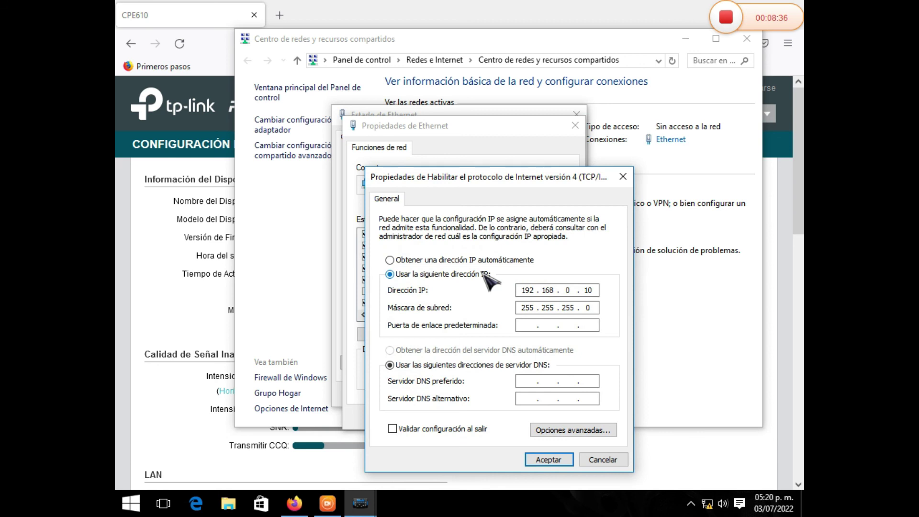
left_click(423, 261)
left_click(422, 429)
left_click(547, 460)
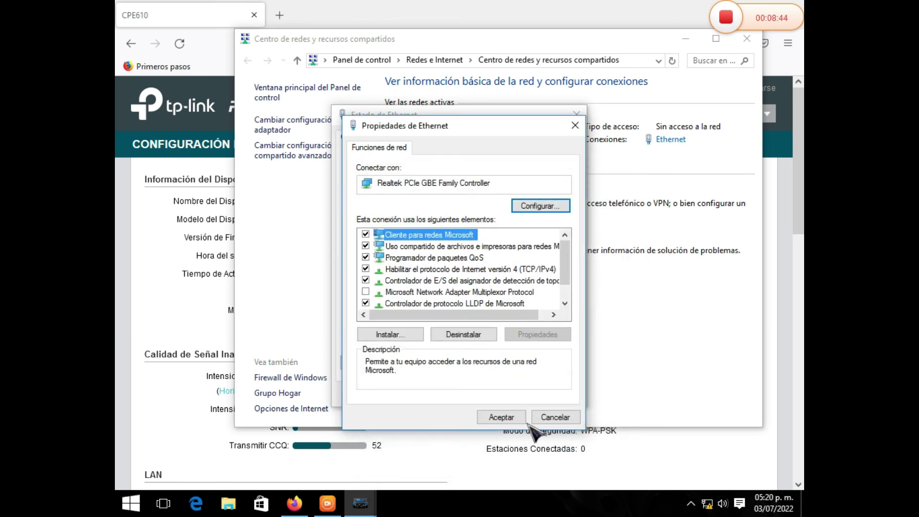
left_click(501, 418)
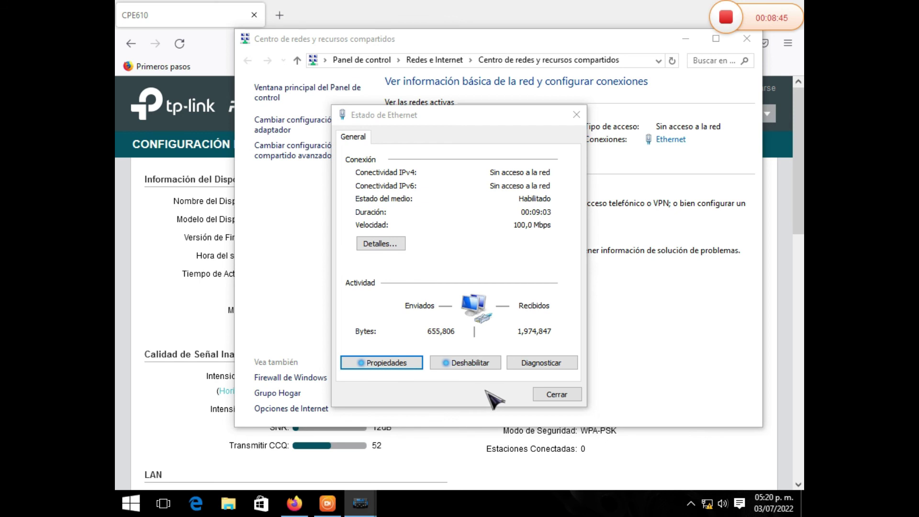
Close the network windows and open the network's login page.
left_click(577, 115)
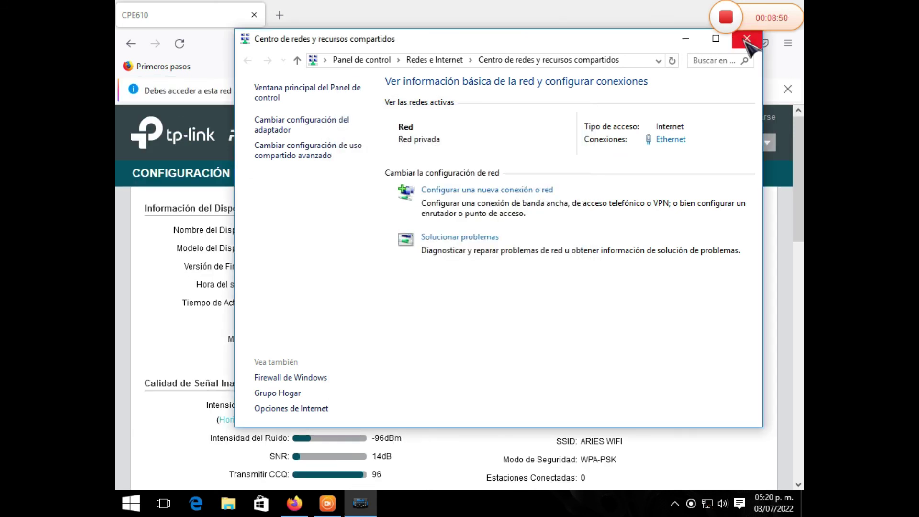
left_click(746, 39)
left_click(428, 92)
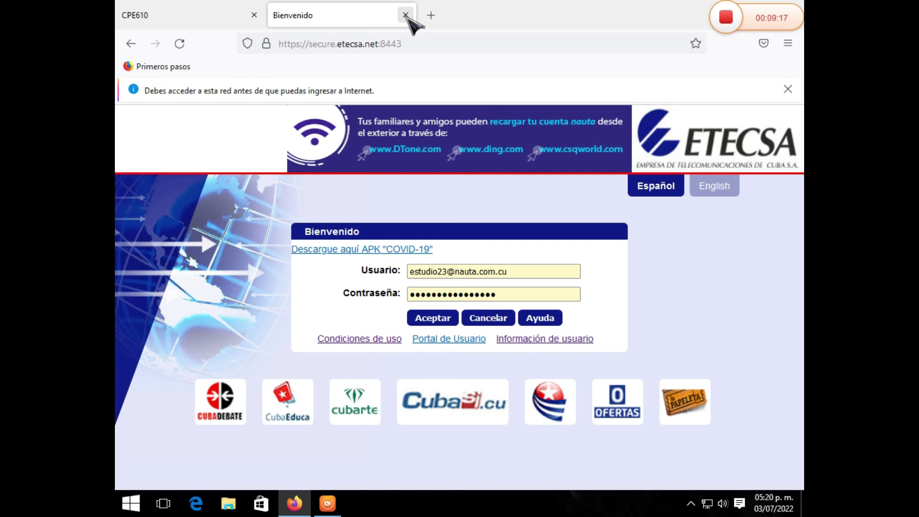
Close the loaded ETECSA Bienvenido login tab to return to the CPE610 tab.
left_click(405, 14)
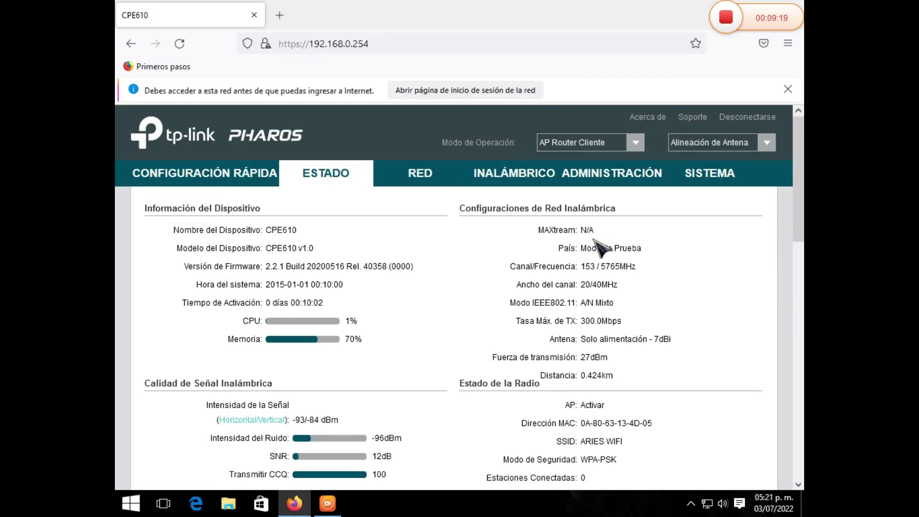